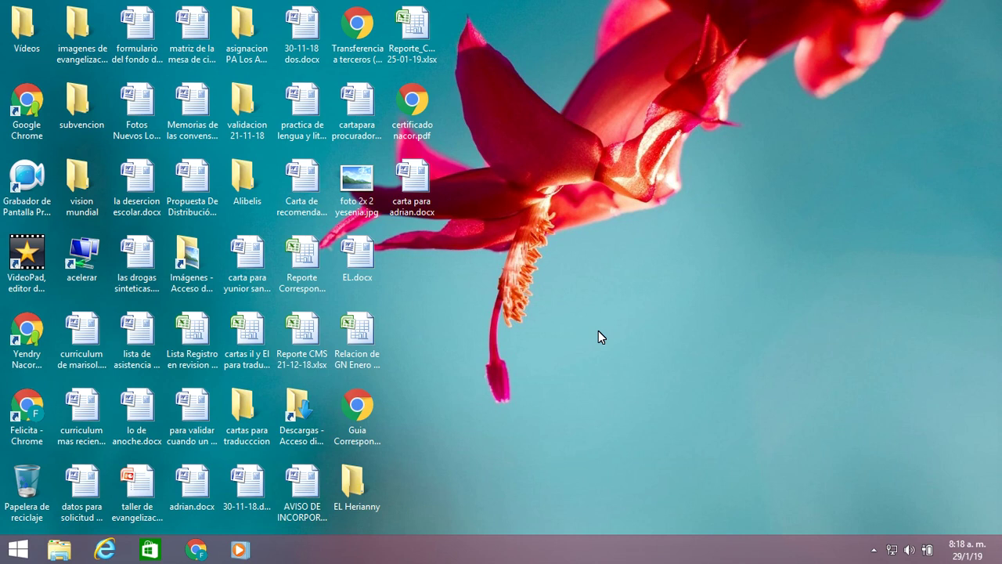
Open the properties of the Windows (C:) drive in Este equipo and start freeing up its disk space.
key(super+e)
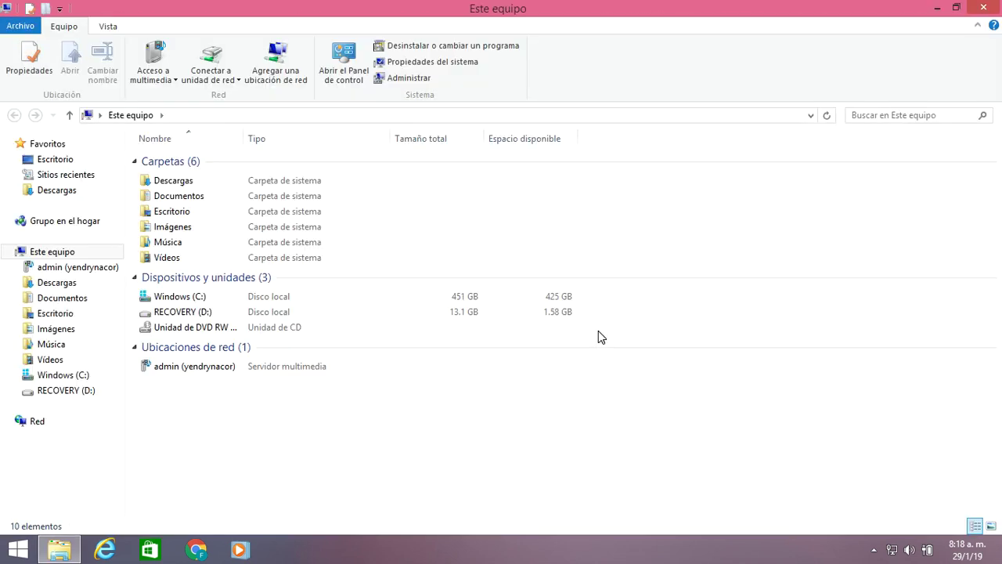
key(i)
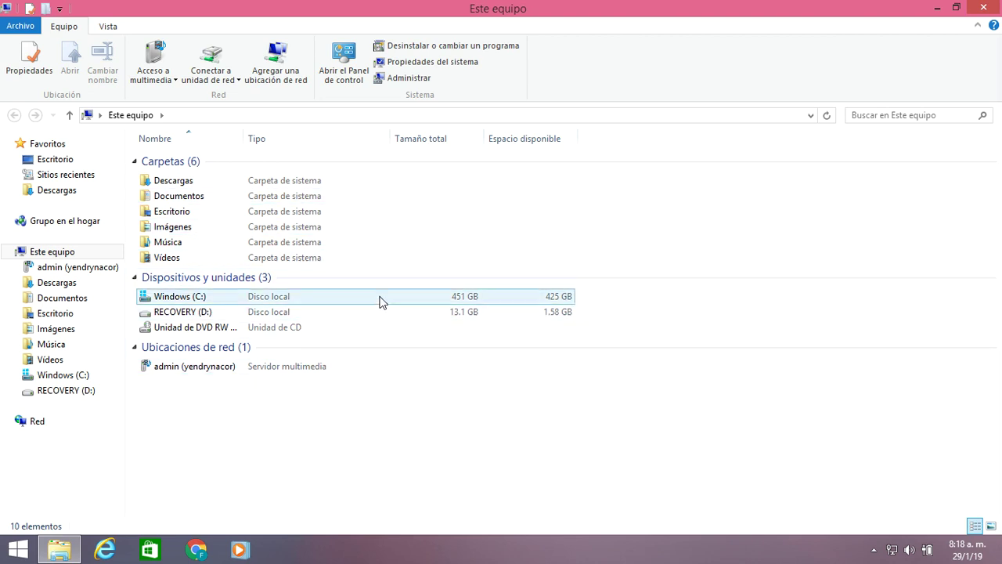
click(238, 296)
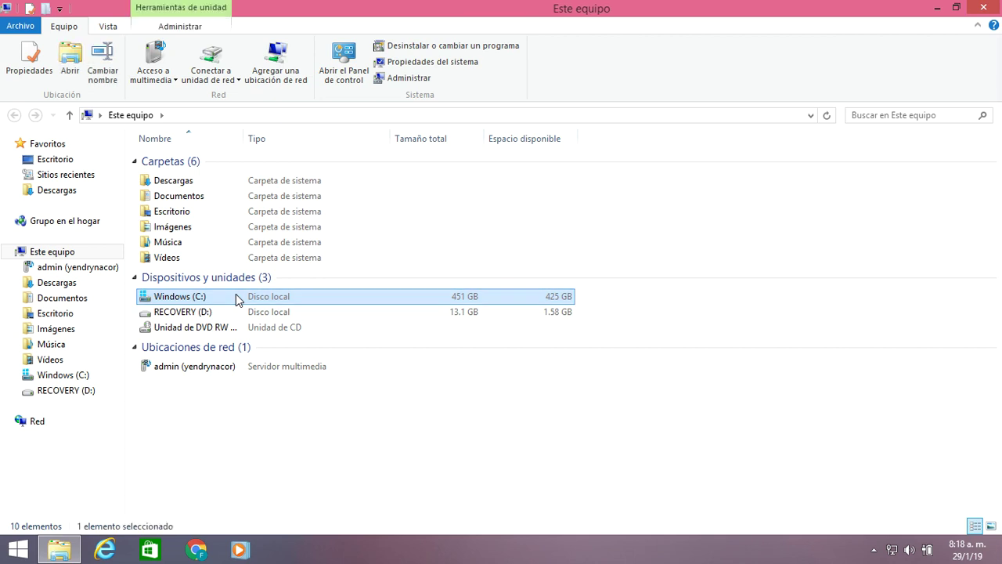
right_click(237, 298)
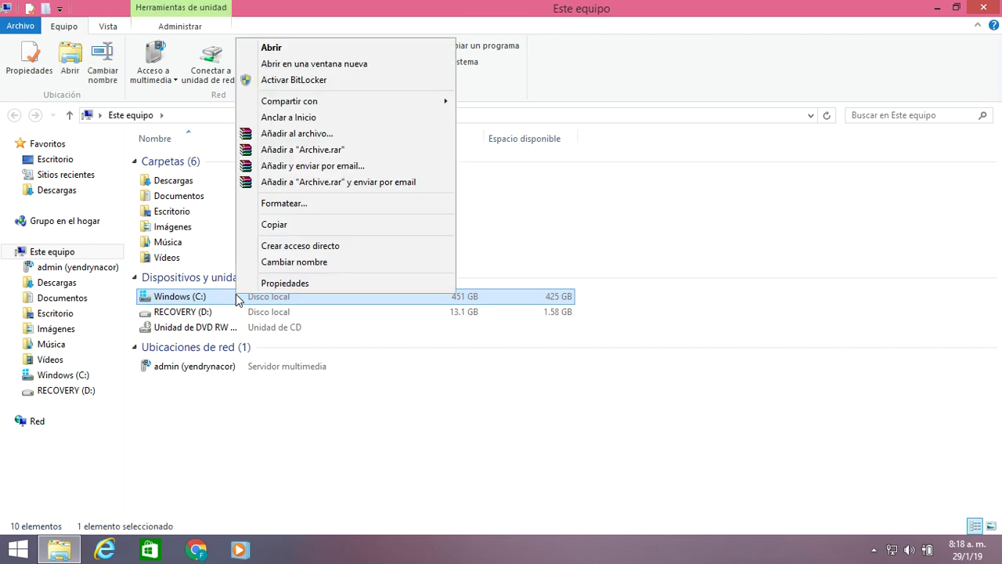
click(289, 282)
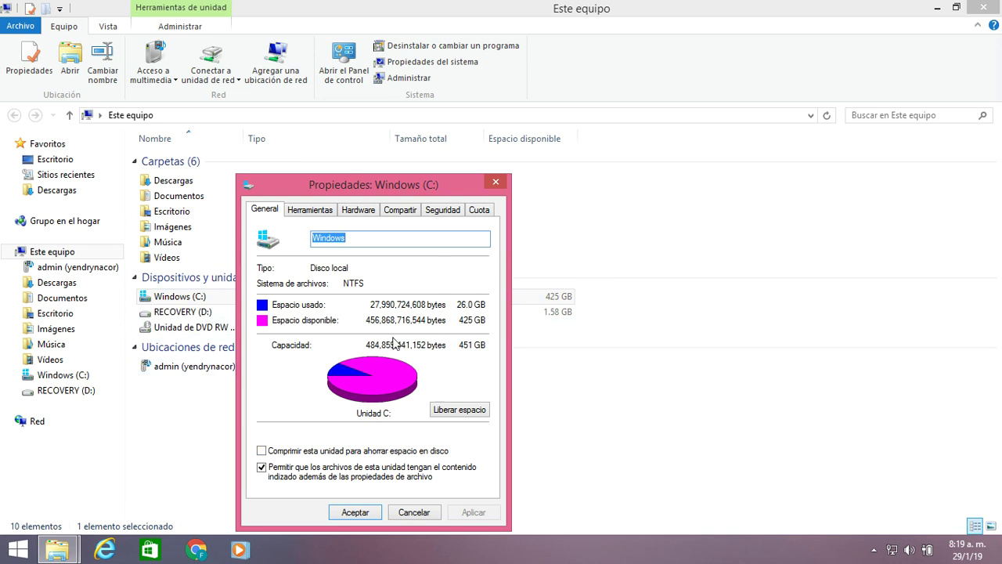
click(473, 407)
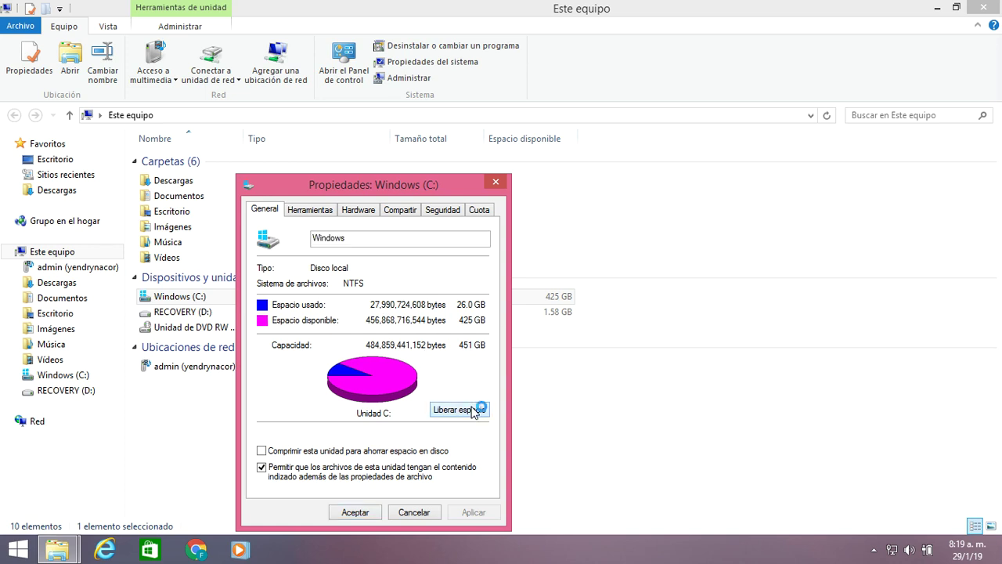
Start optimizing the Windows (C:) drive from its properties' tools and put the Optimizar unidades window out of the way.
click(374, 190)
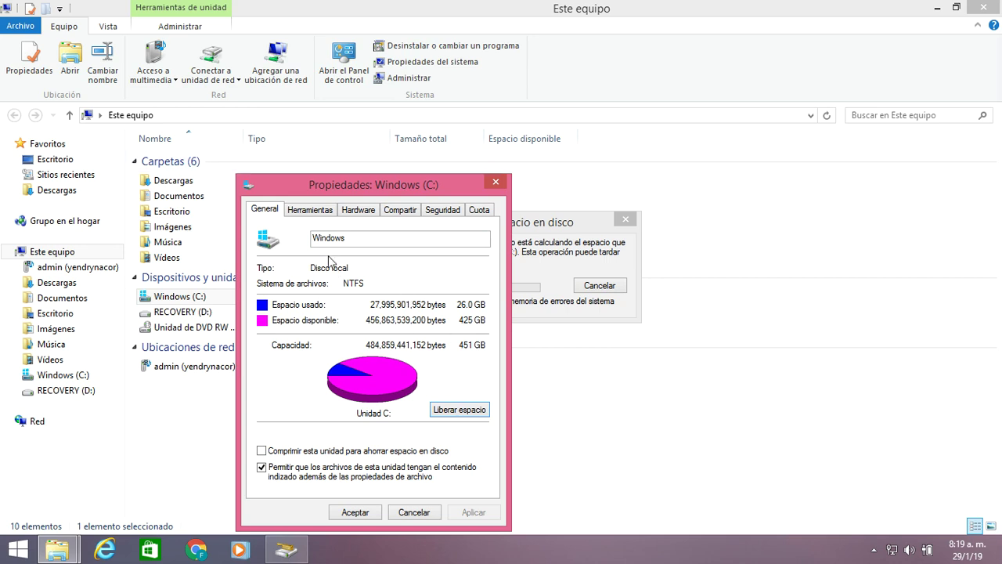
click(313, 210)
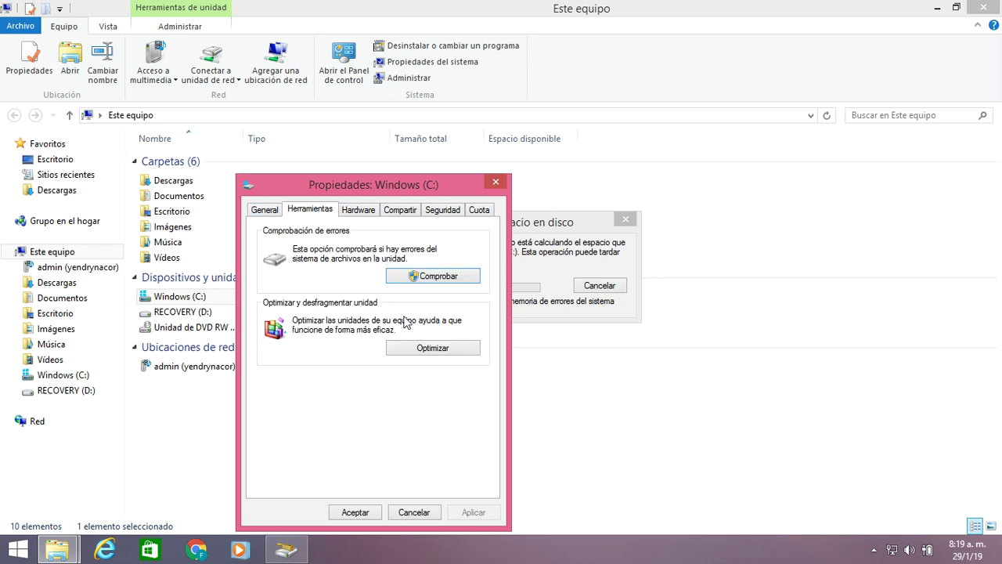
click(425, 351)
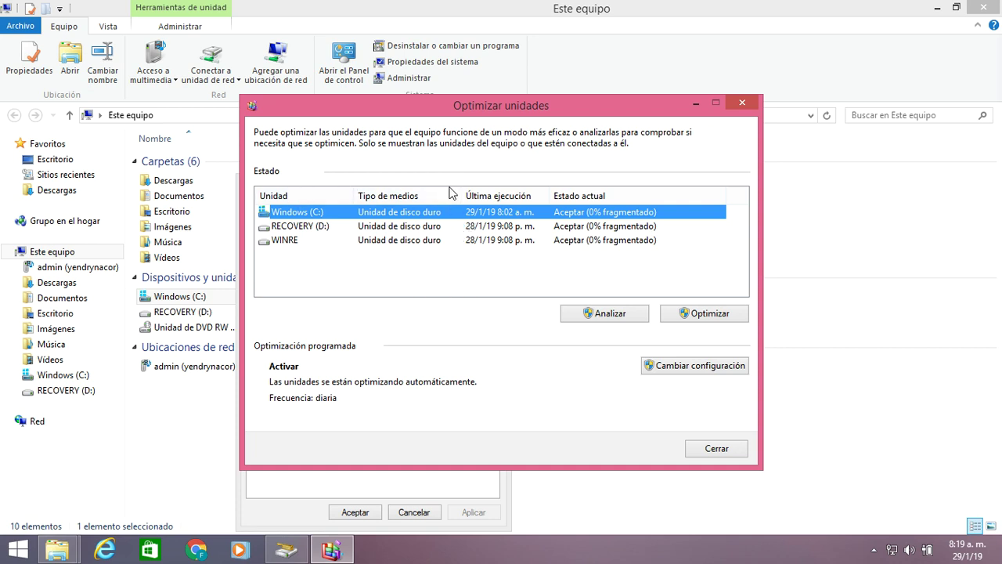
click(708, 313)
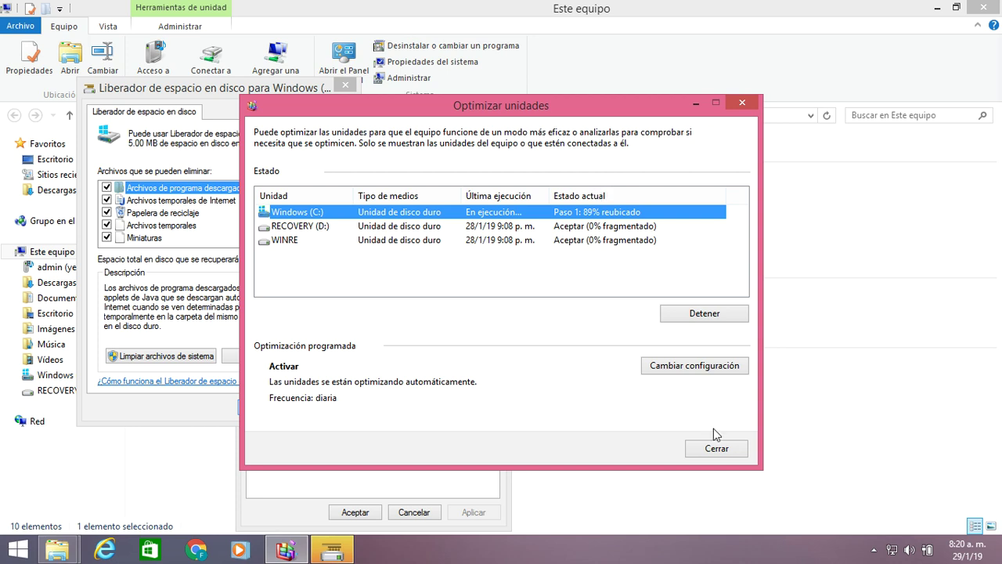
click(715, 102)
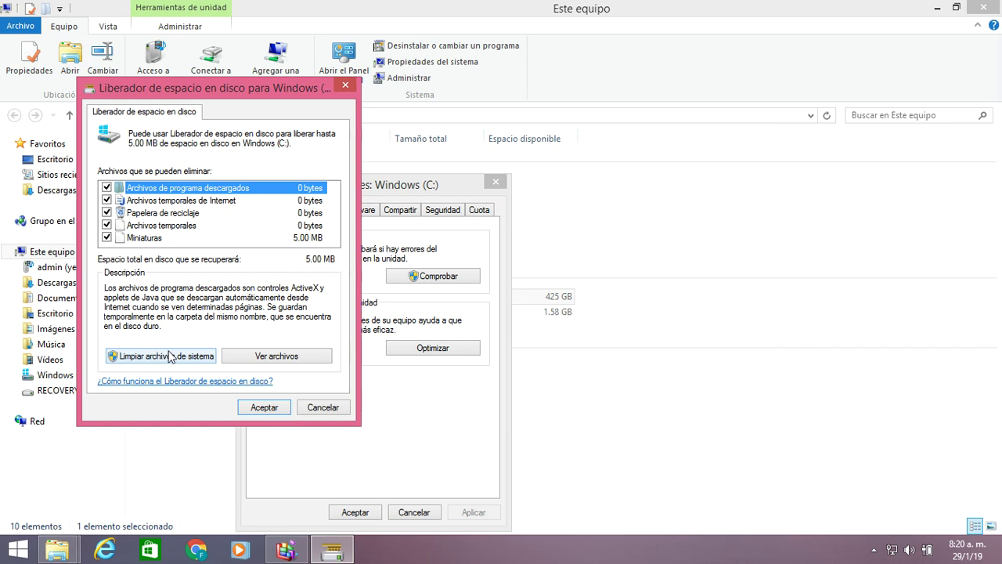
Start the system file cleanup for Windows (C:) in the disk cleanup window, and close the drive's properties with its settings accepted.
click(138, 356)
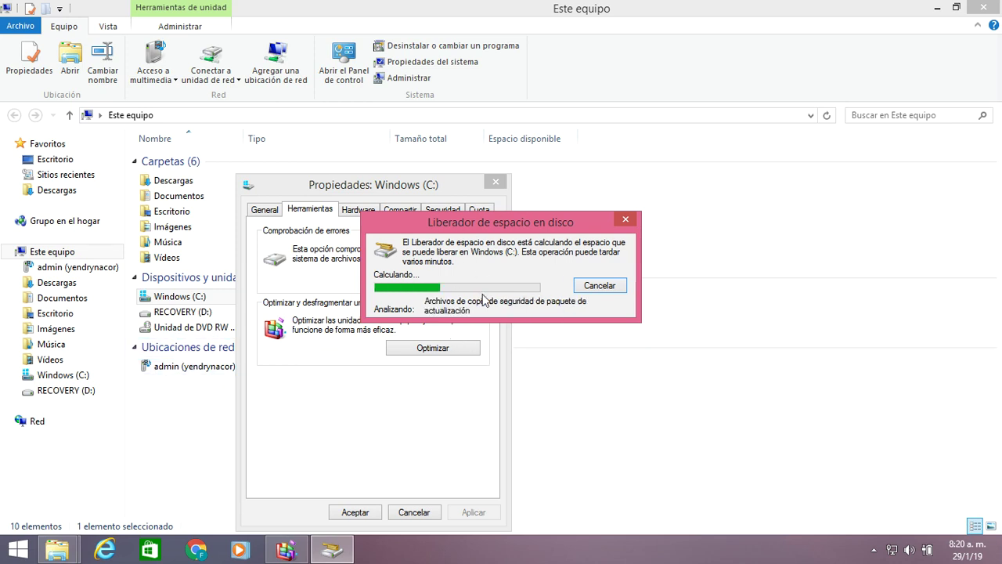
click(416, 181)
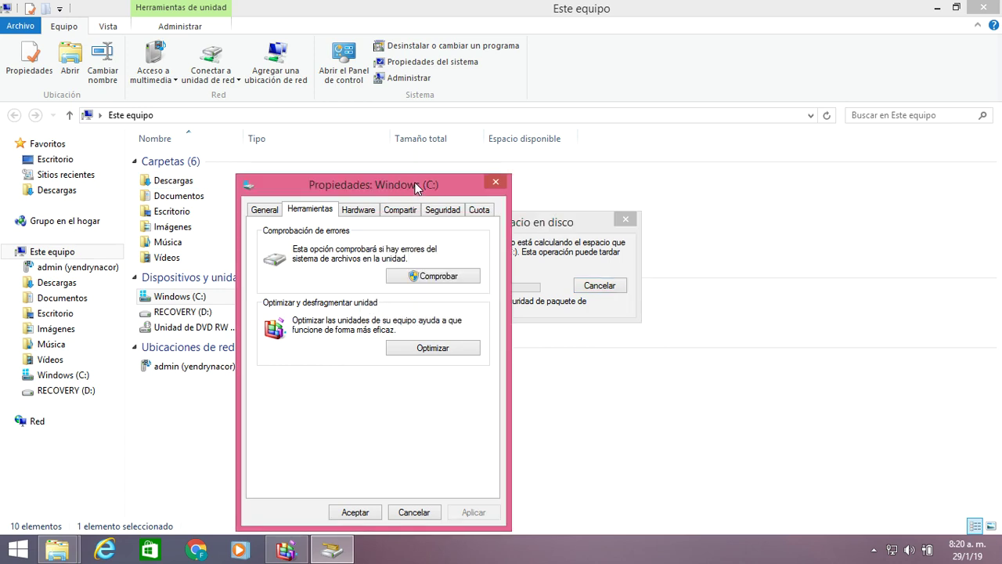
click(362, 513)
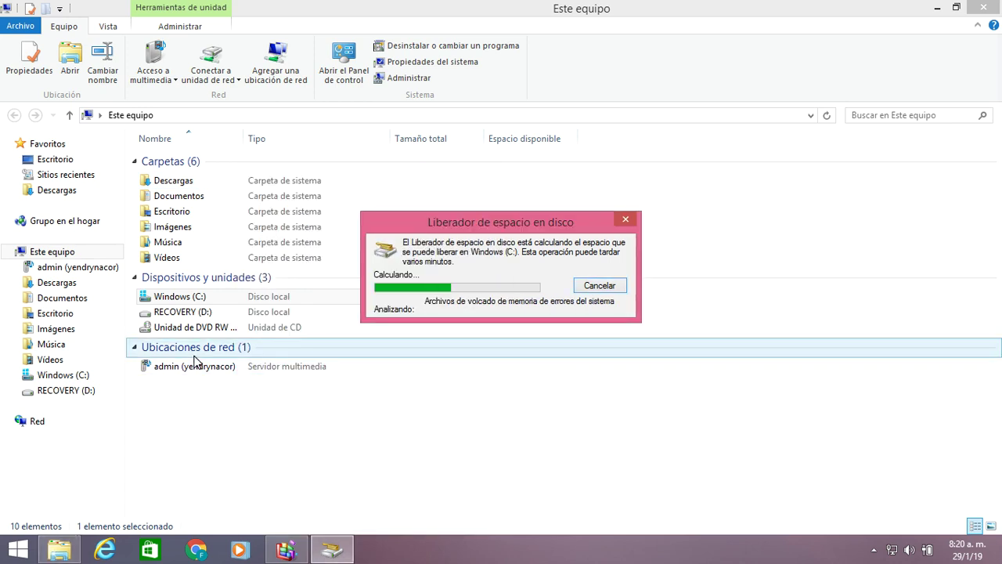
In the advanced system performance options, adjust visual effects for best performance, keep only smoothing of screen font edges enabled, and apply.
right_click(35, 255)
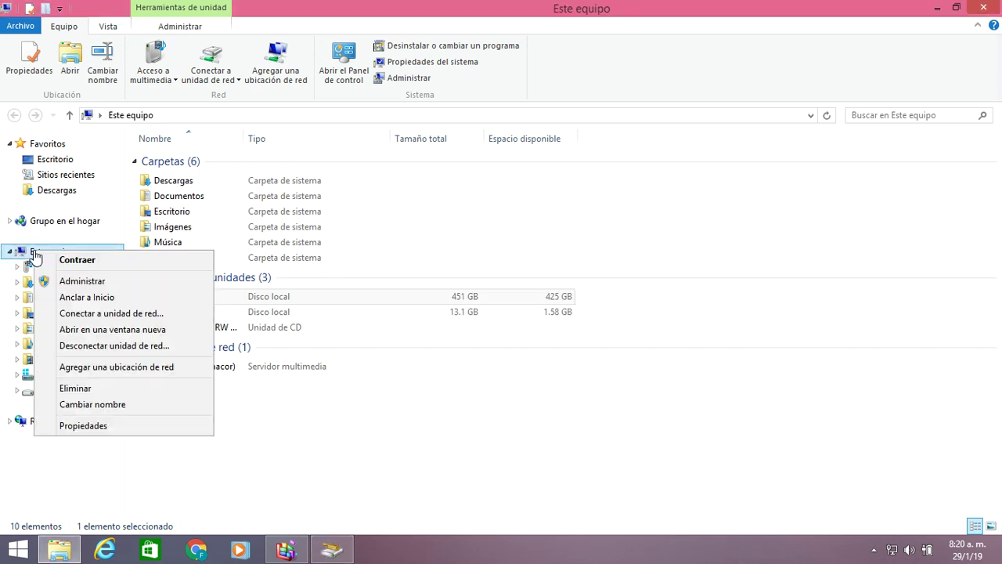
click(98, 423)
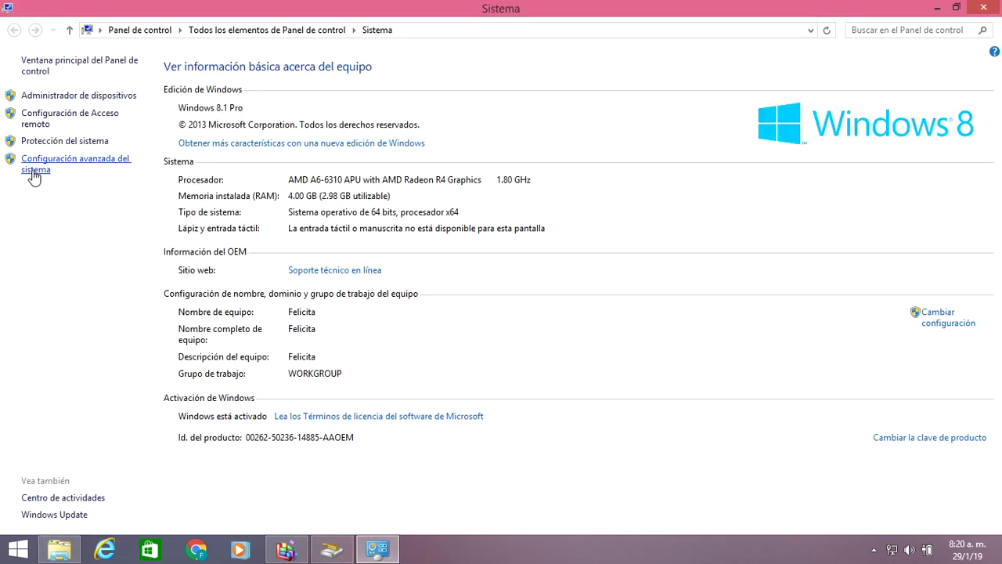
click(33, 171)
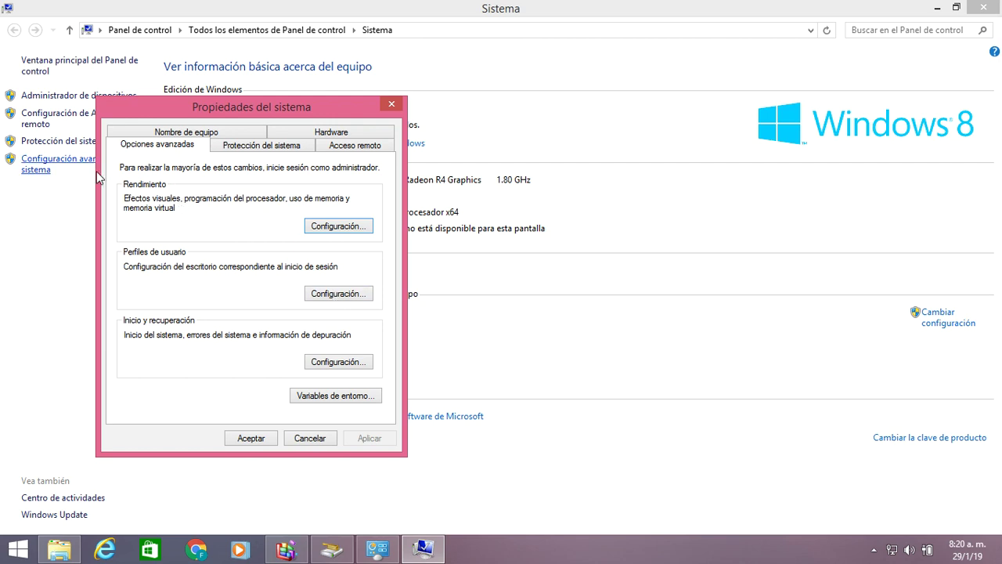
click(339, 225)
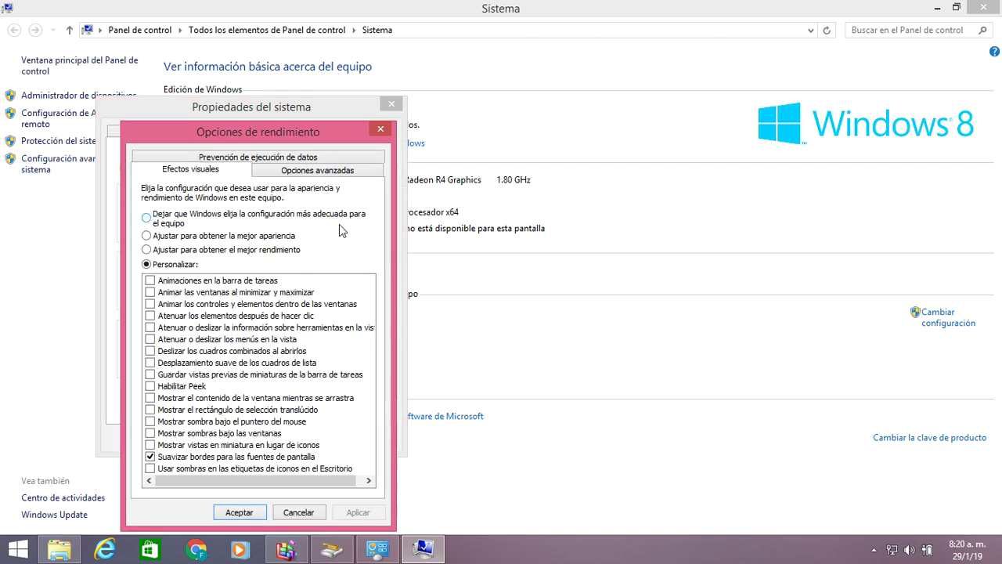
click(182, 251)
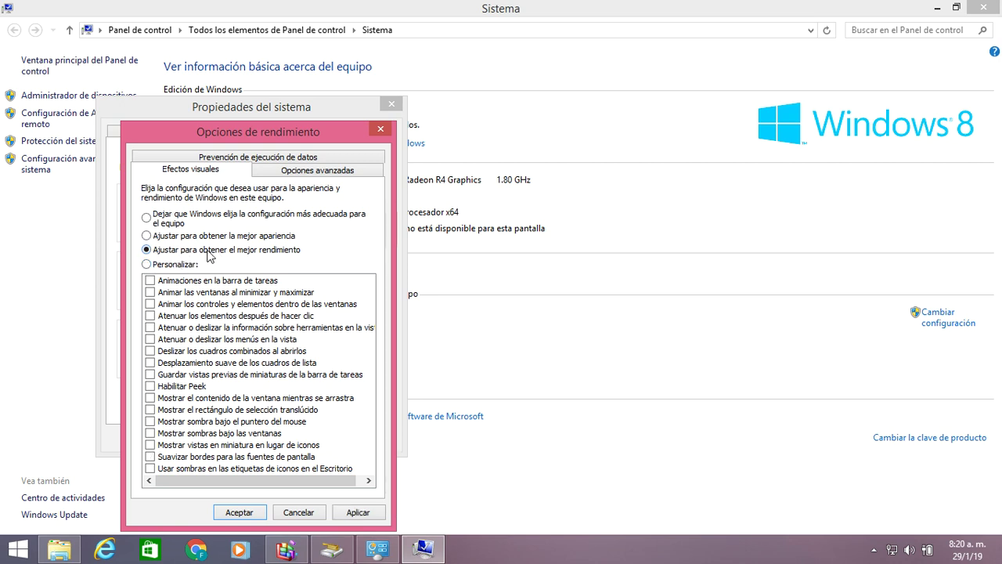
click(152, 457)
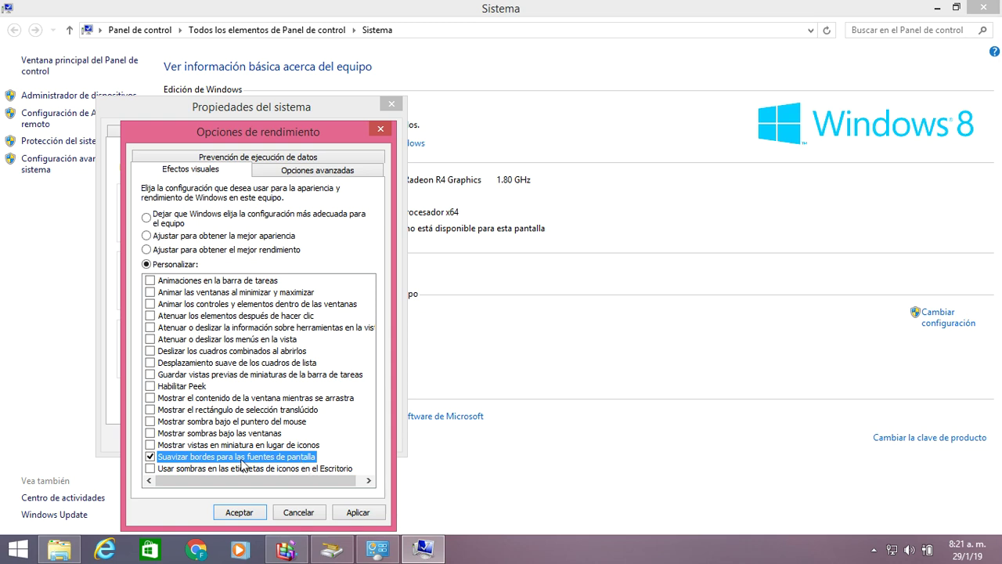
click(148, 457)
click(360, 514)
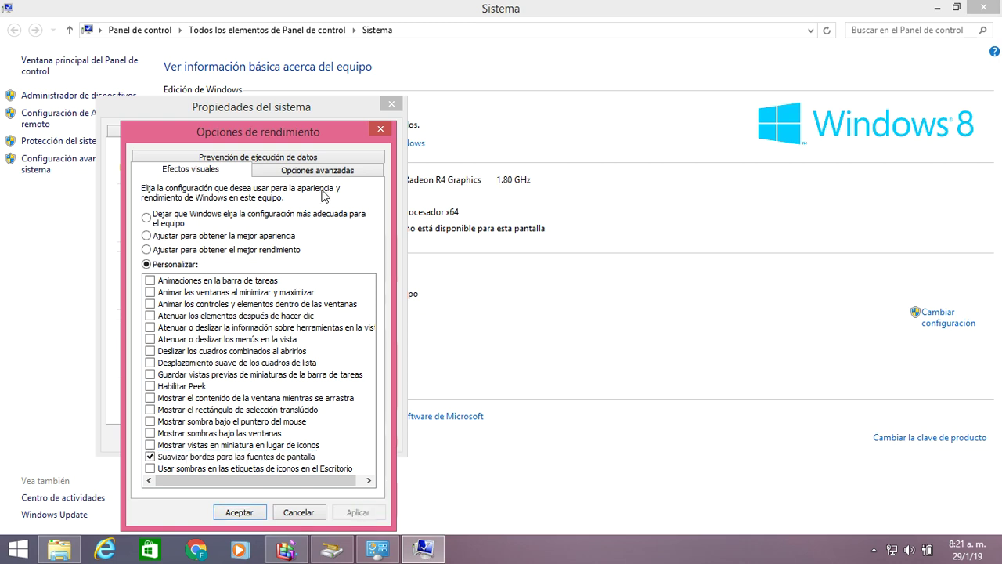
Establish a custom paging file for drive C: with initial size 200 MB and maximum size 3050 MB, leaving automatic management off.
click(305, 171)
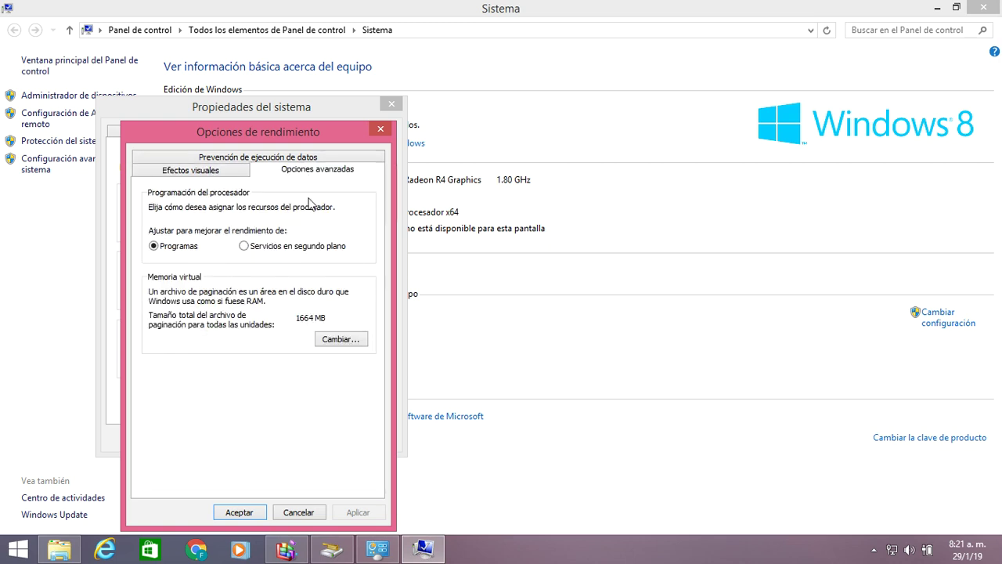
click(339, 338)
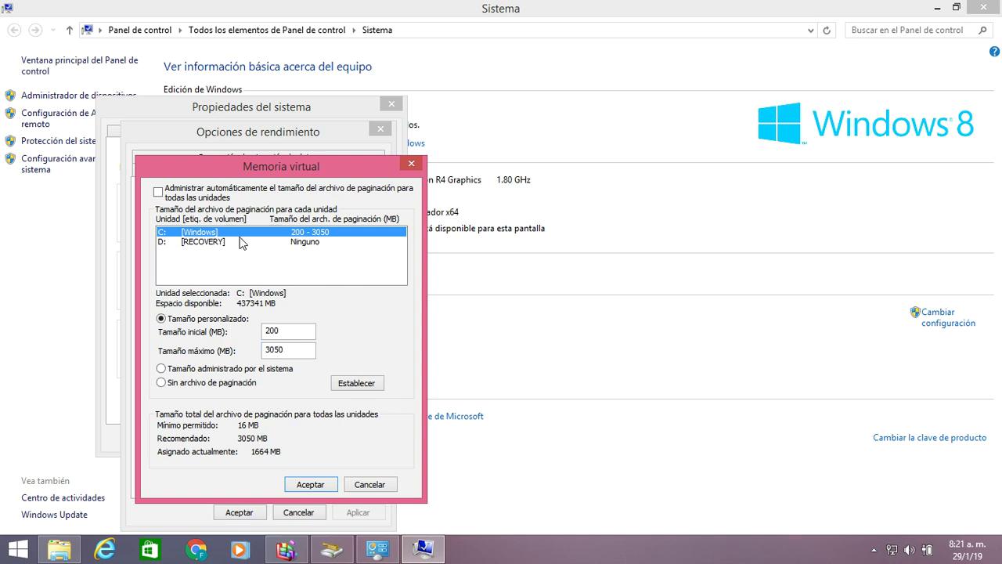
click(159, 192)
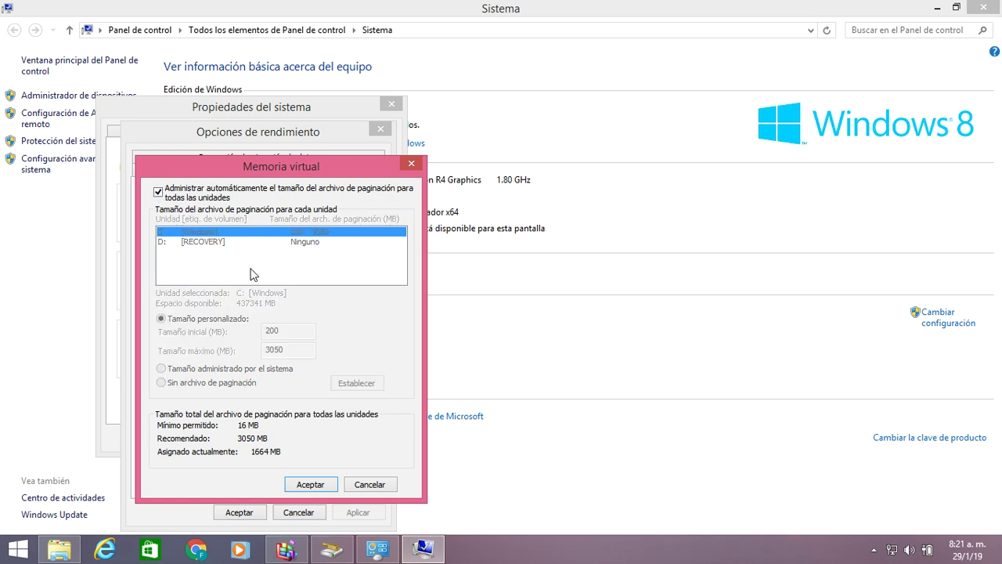
click(159, 192)
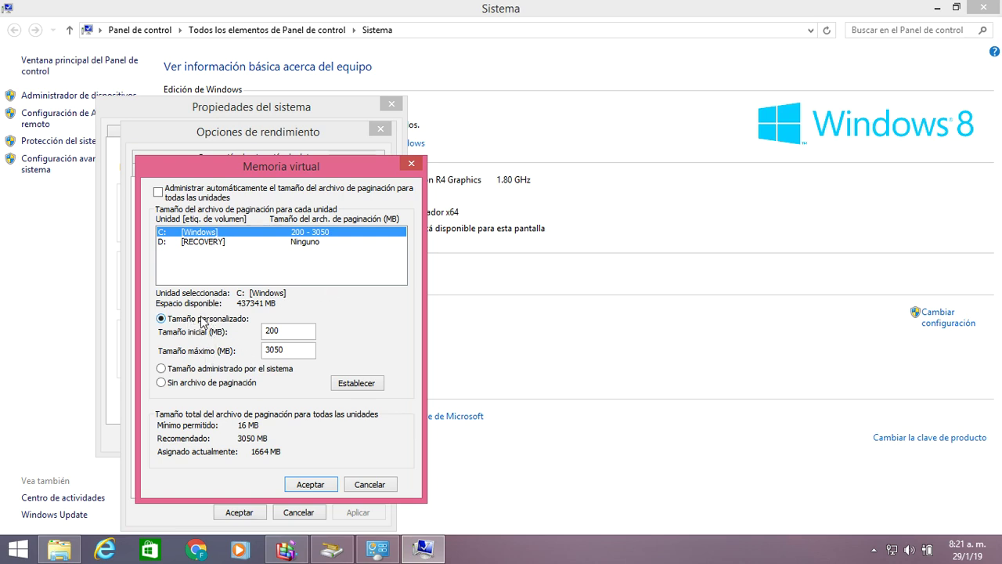
click(304, 333)
click(382, 385)
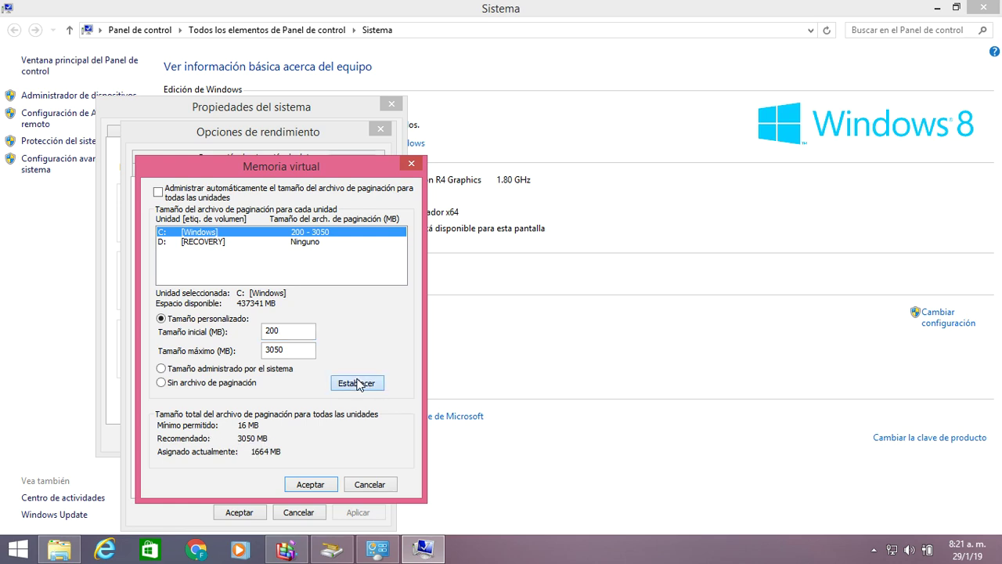
click(313, 484)
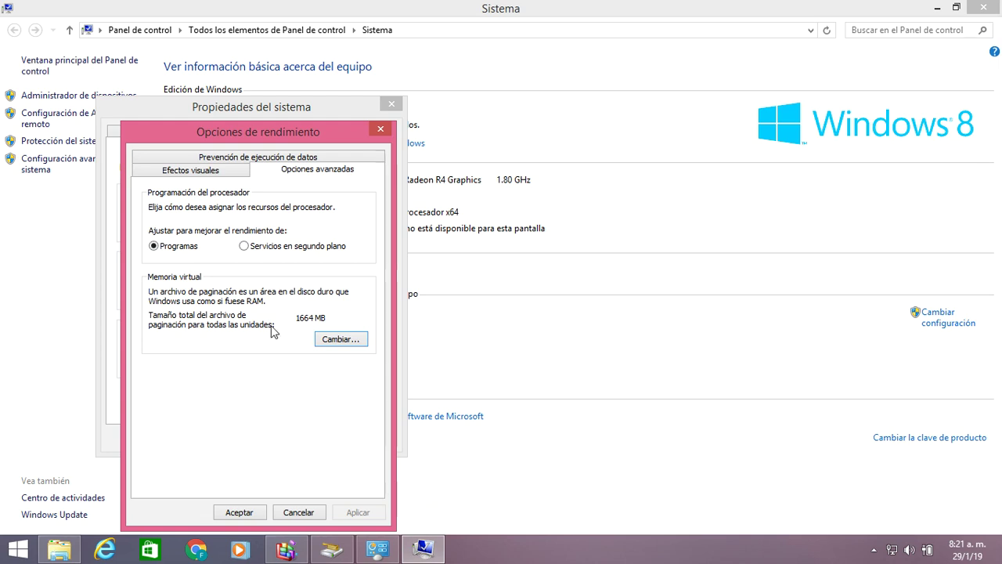
Accept the performance options and system properties, and close the Sistema and Este equipo windows.
click(241, 513)
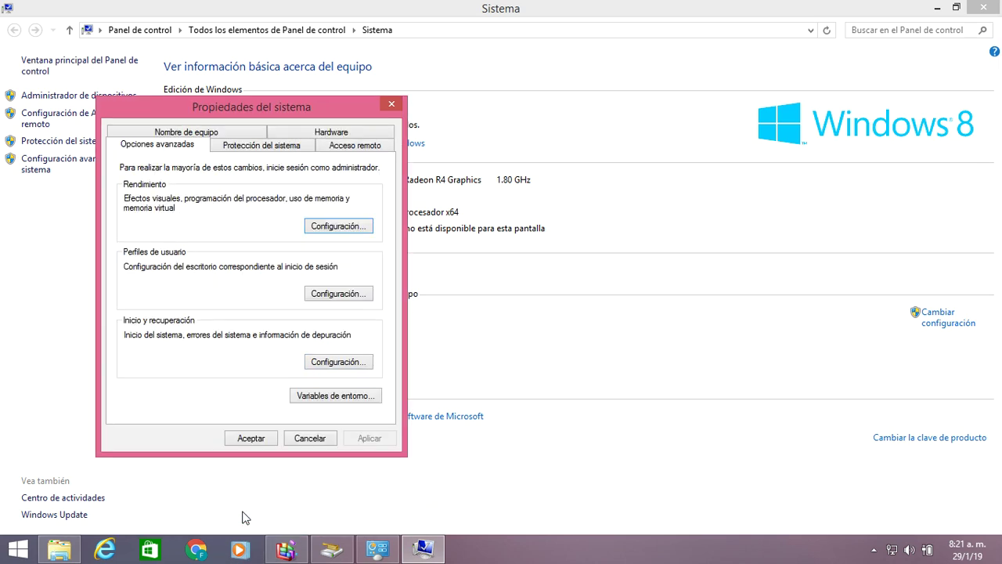
click(251, 437)
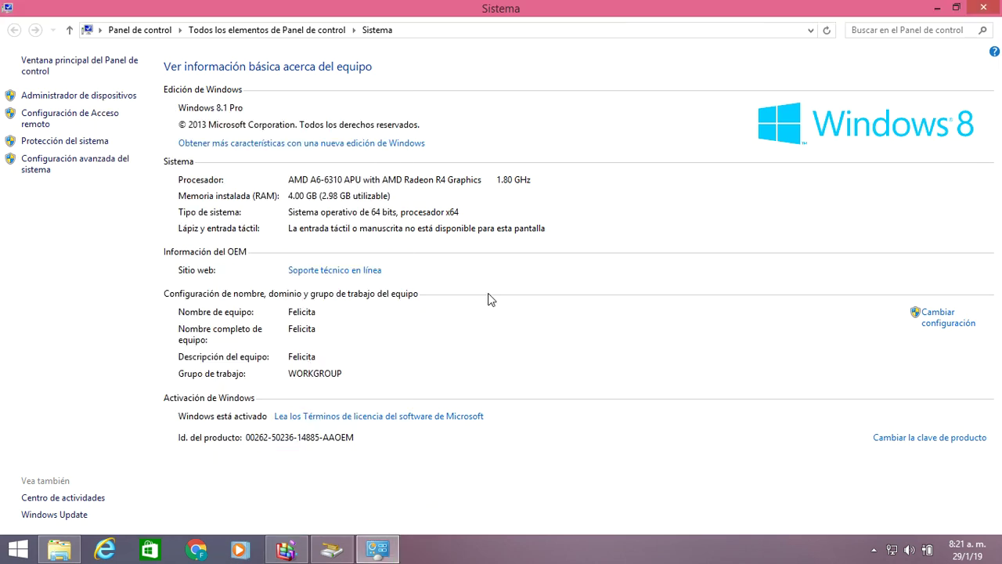
click(983, 8)
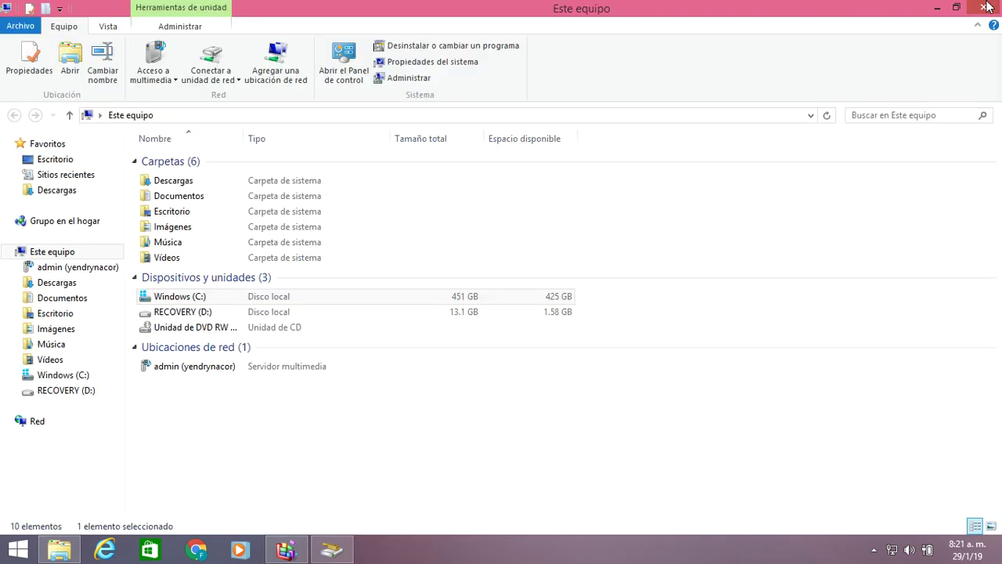
click(983, 8)
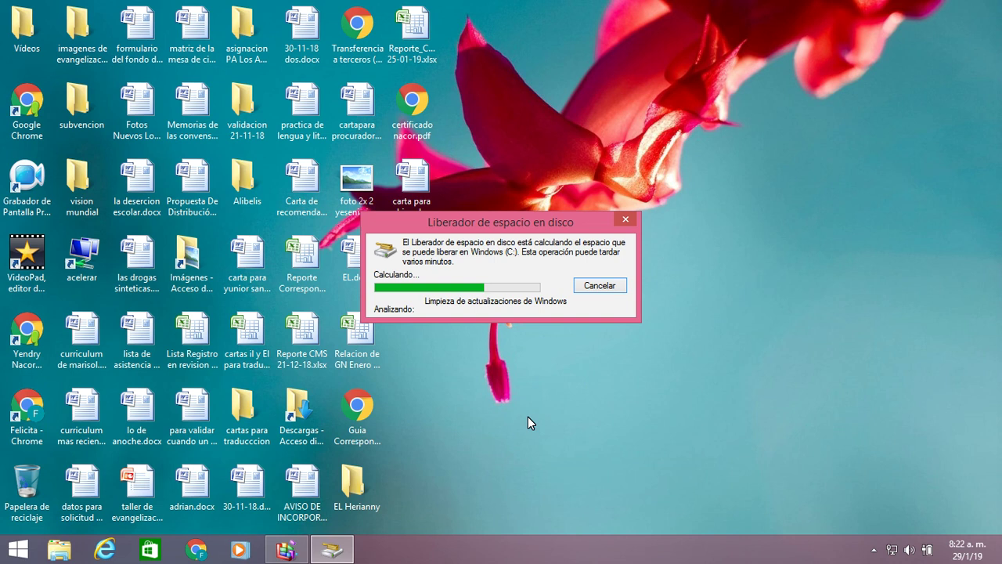
Open the user's temporary folder by running %temp%, and try to delete all its contents, skipping every item in use.
key(super+r)
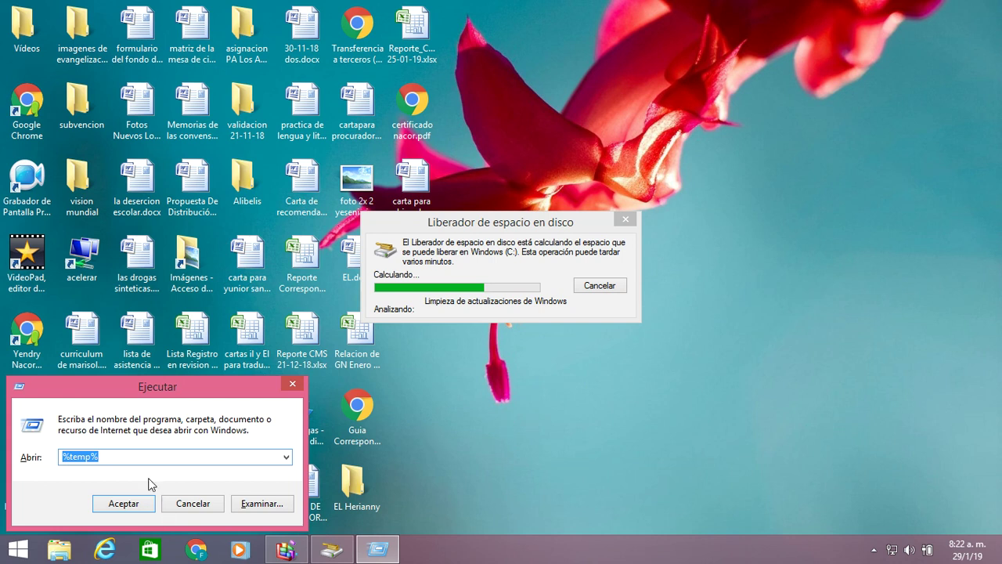
click(127, 462)
click(123, 504)
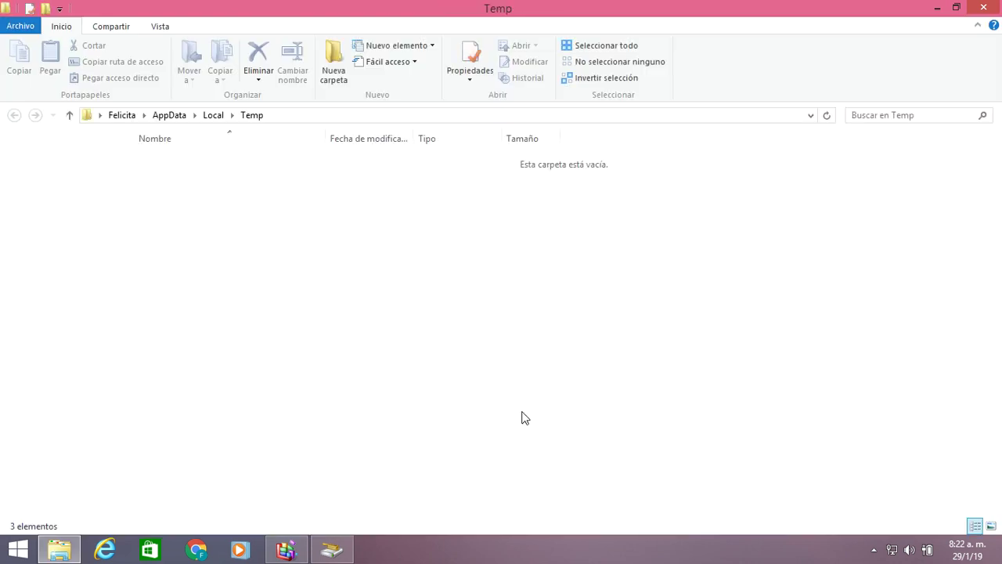
click(284, 175)
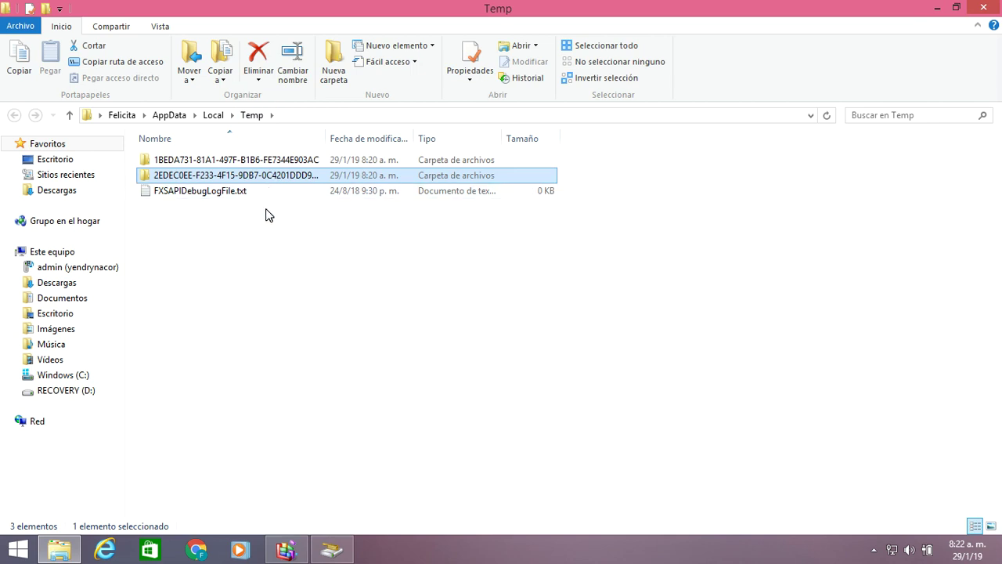
key(ctrl+a)
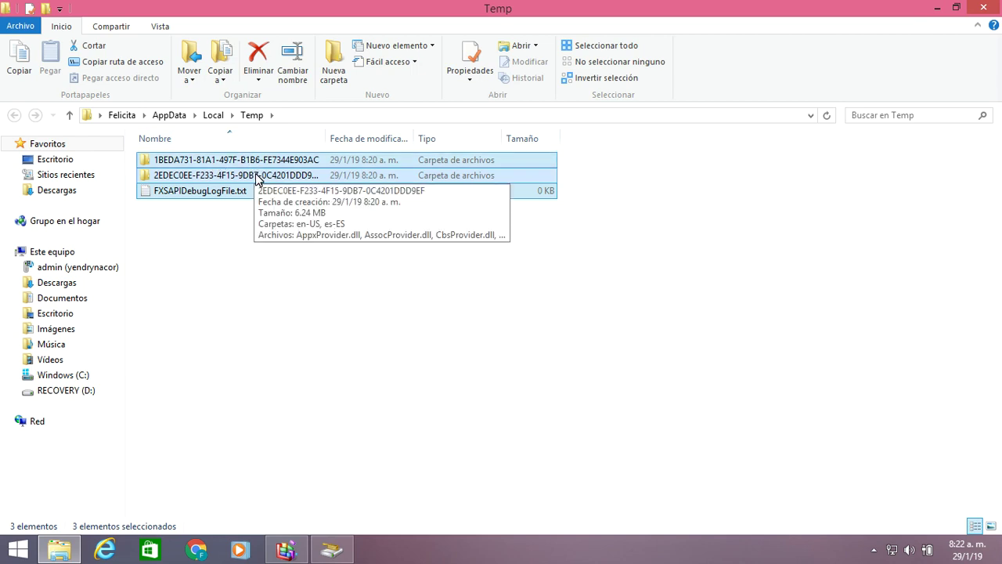
key(Delete)
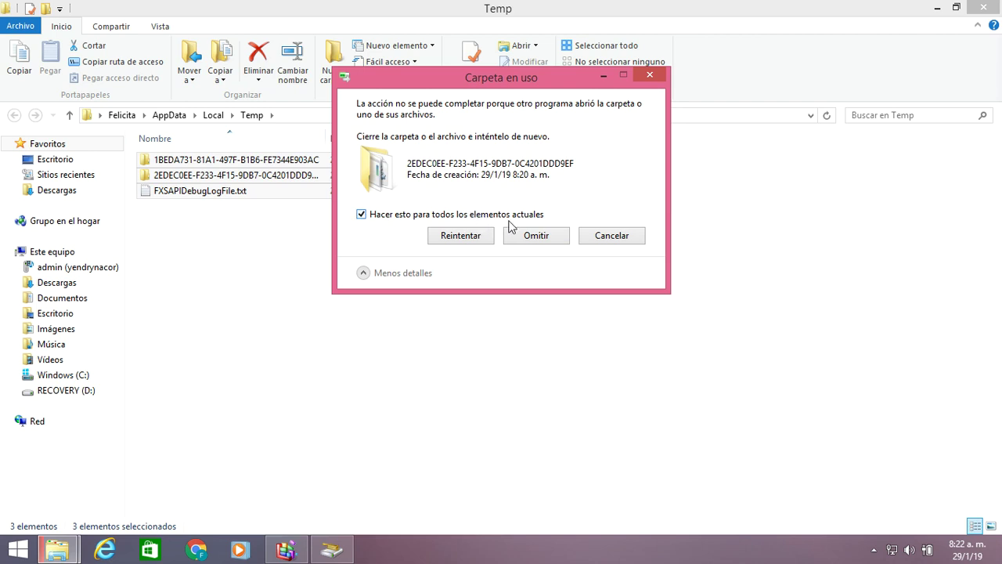
click(527, 237)
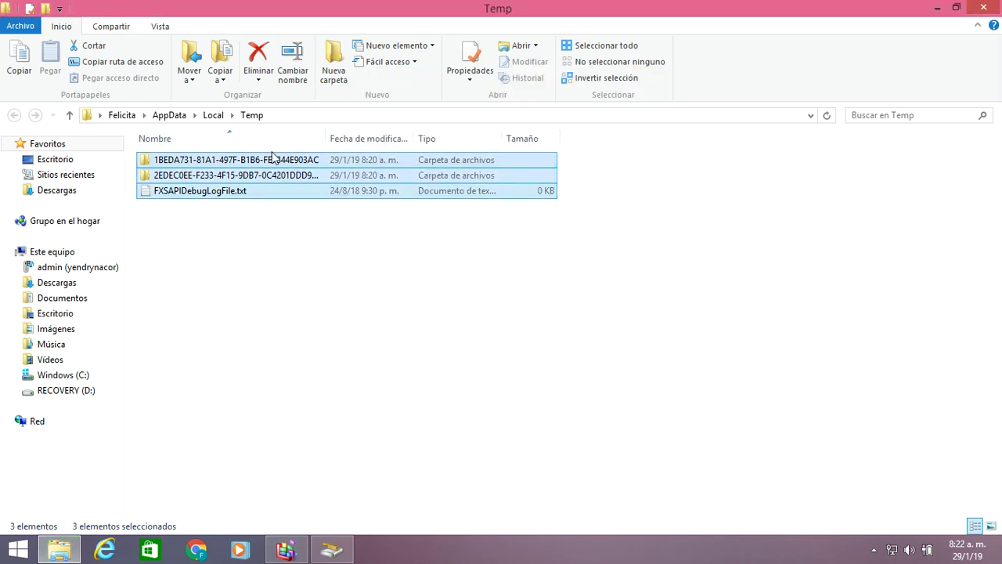
Clear the file selection in the user's Temp folder and close its window.
click(303, 256)
key(space)
click(347, 238)
key(space)
key(ctrl+space)
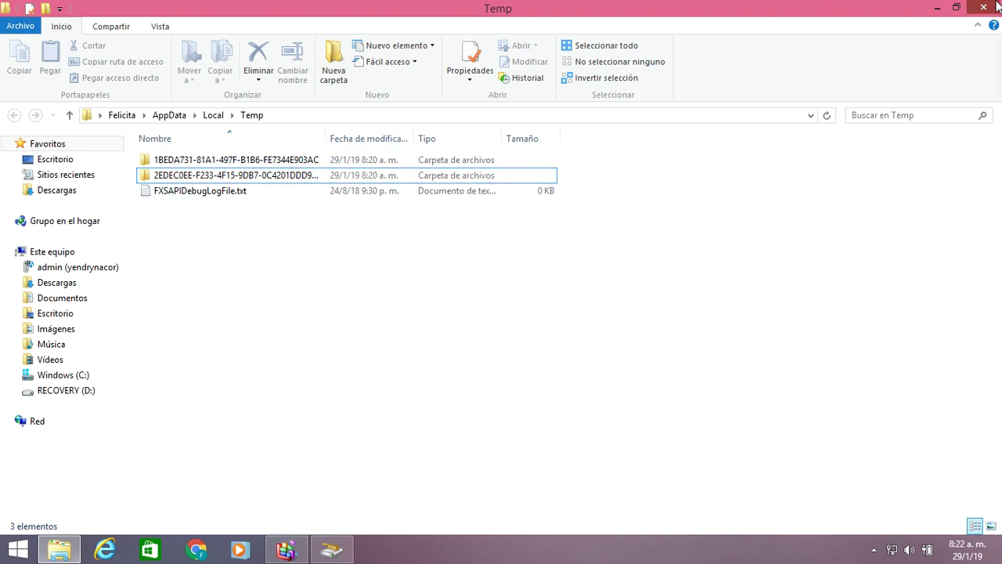
click(983, 7)
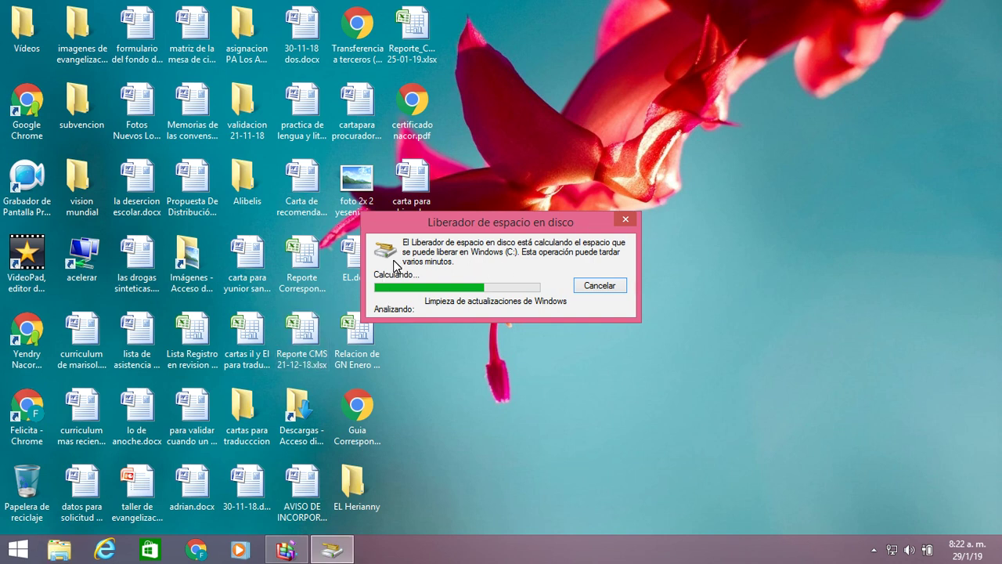
Open the Windows Temp folder by running temp, check it for leftover files, and close it.
key(super+r)
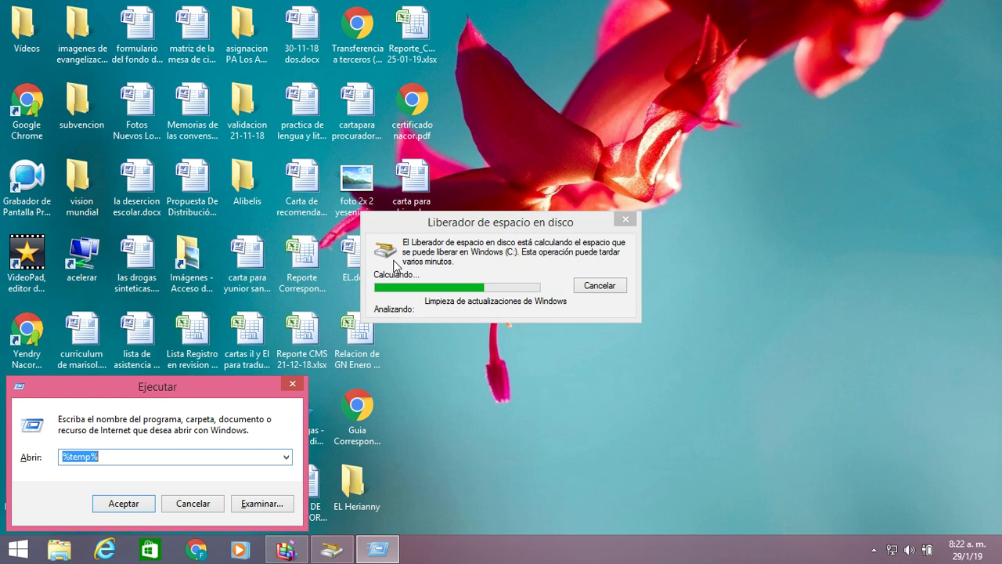
key(Down)
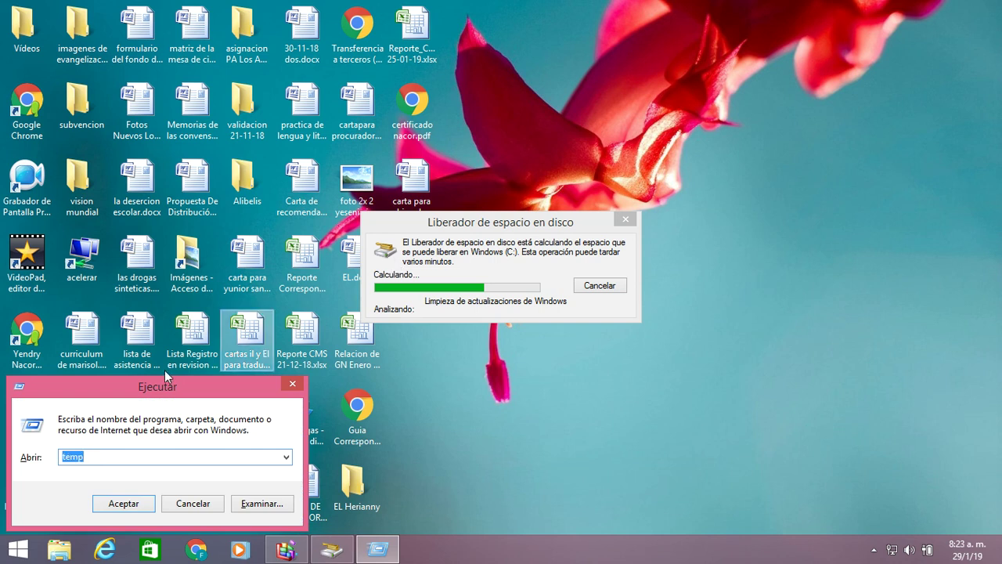
click(124, 504)
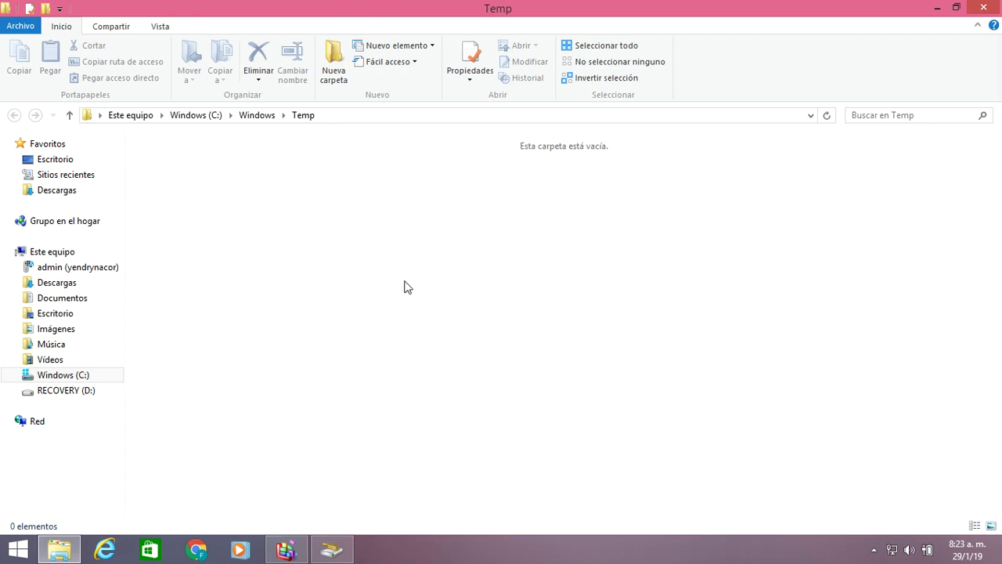
click(983, 7)
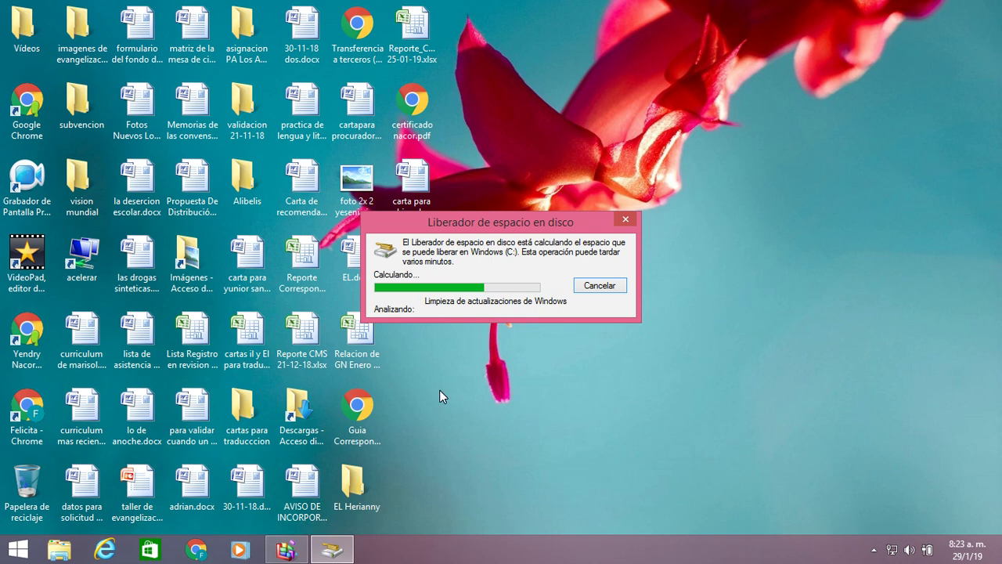
Open the Windows Prefetch folder by running prefetch, granting permanent access to the folder.
key(super+r)
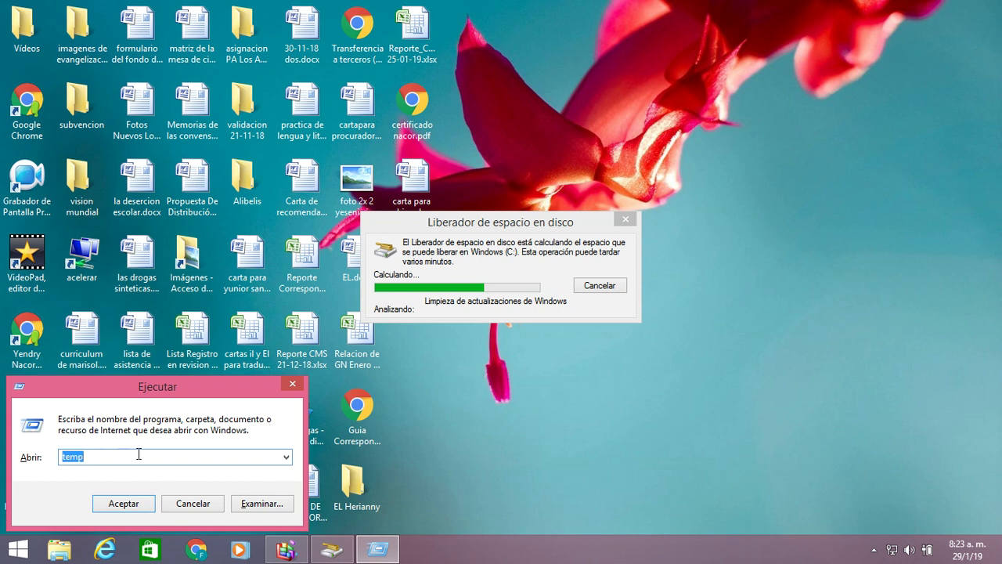
click(287, 458)
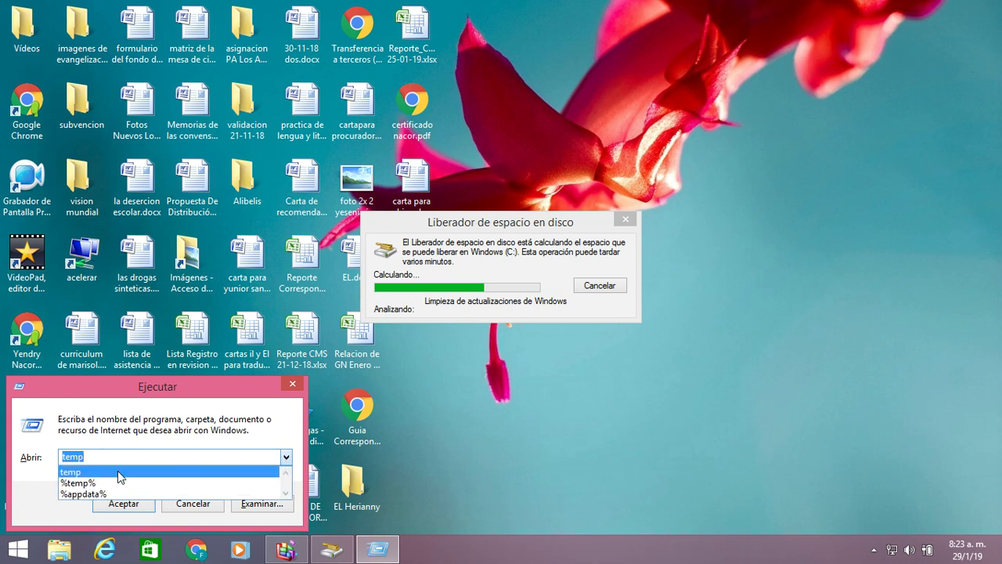
click(103, 455)
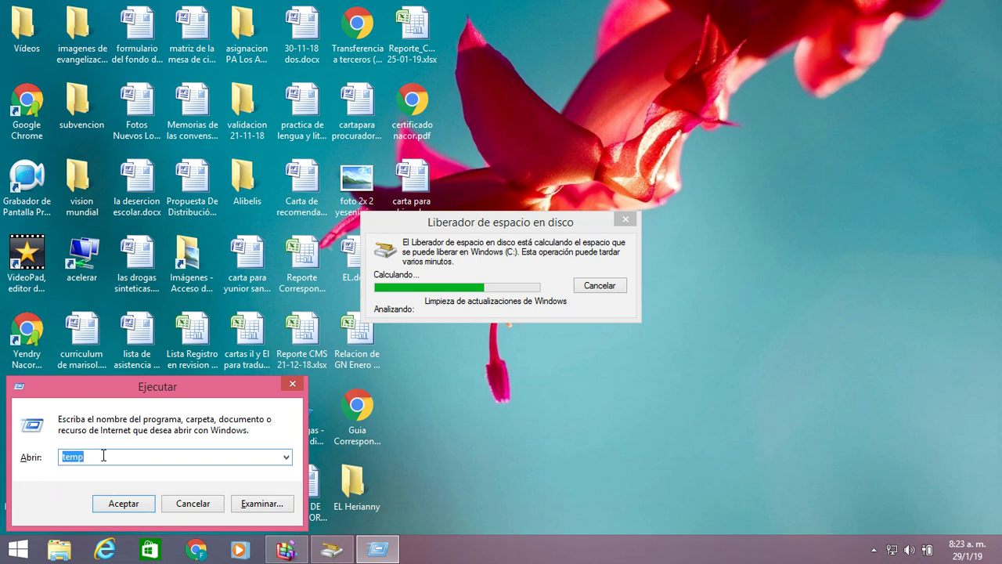
key(BackSpace)
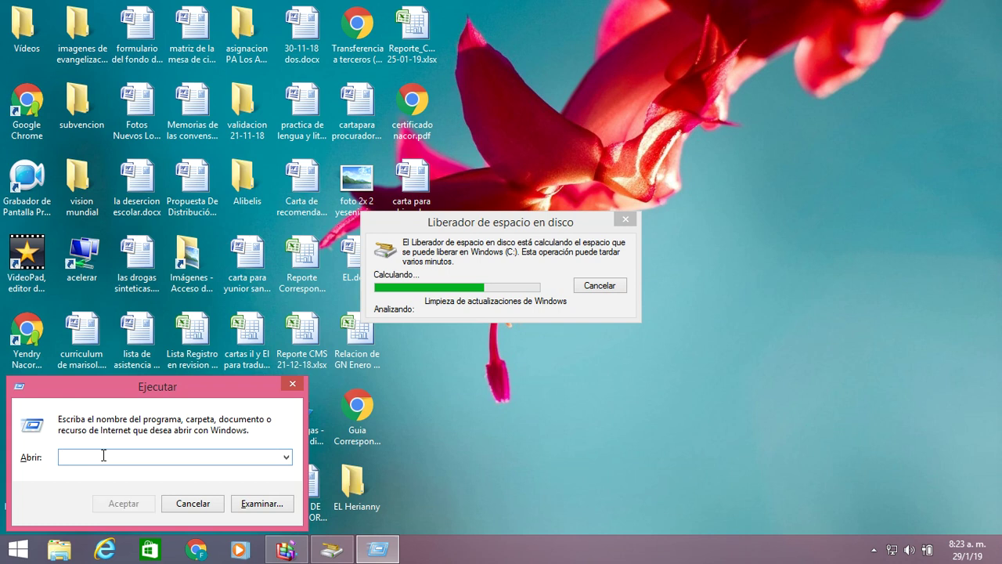
text(prefetch)
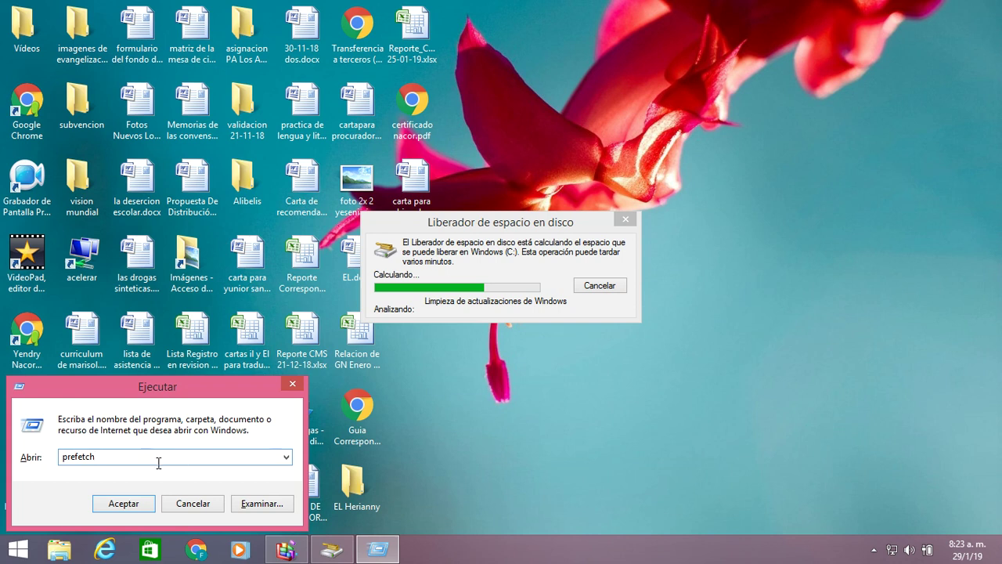
click(146, 498)
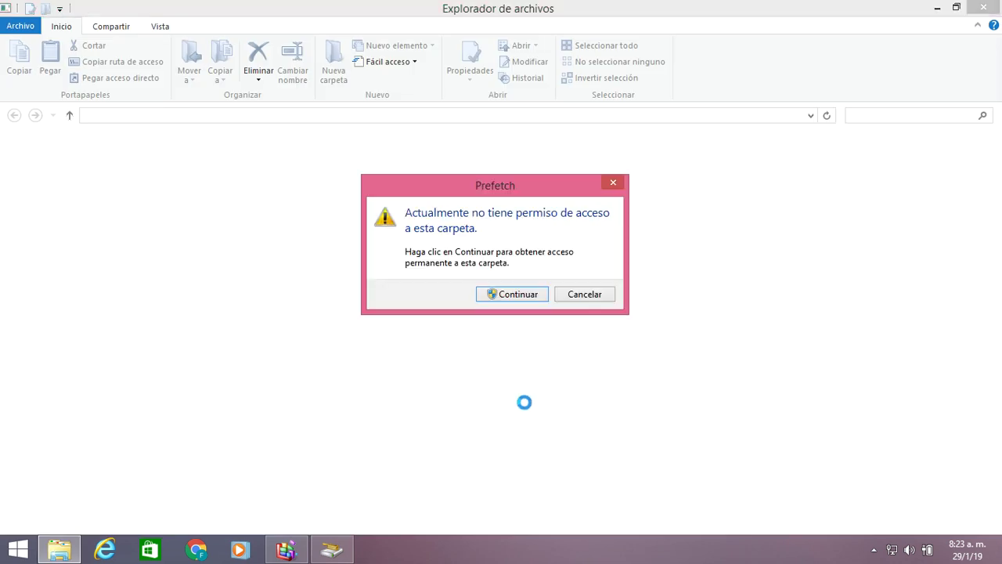
click(512, 296)
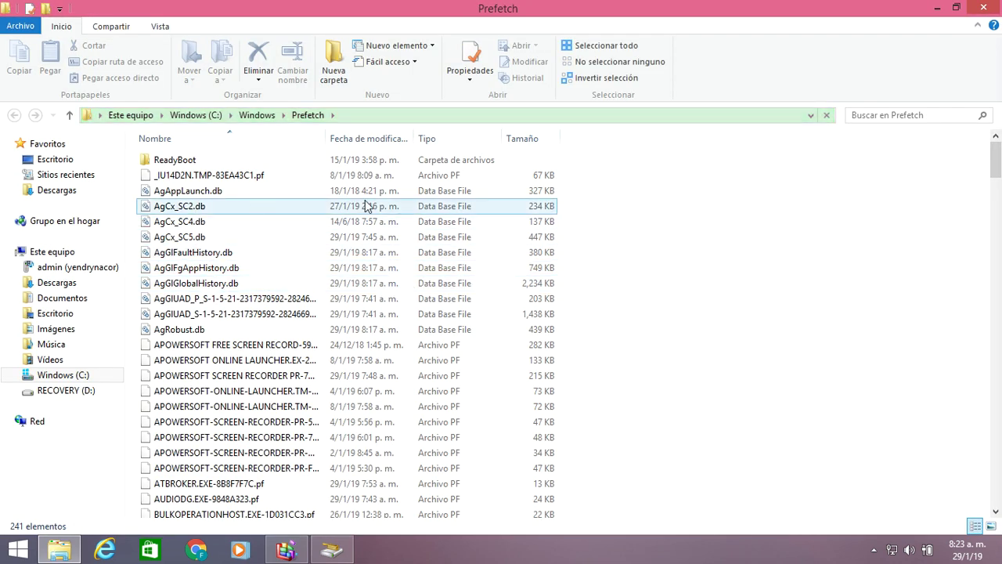
Delete all the files in the Prefetch folder and minimize its window.
click(320, 268)
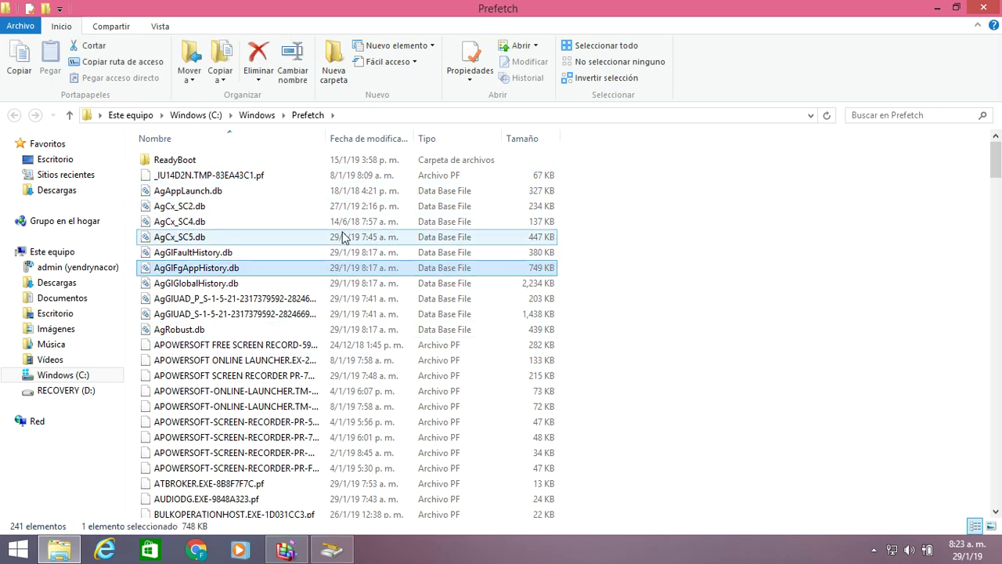
click(397, 207)
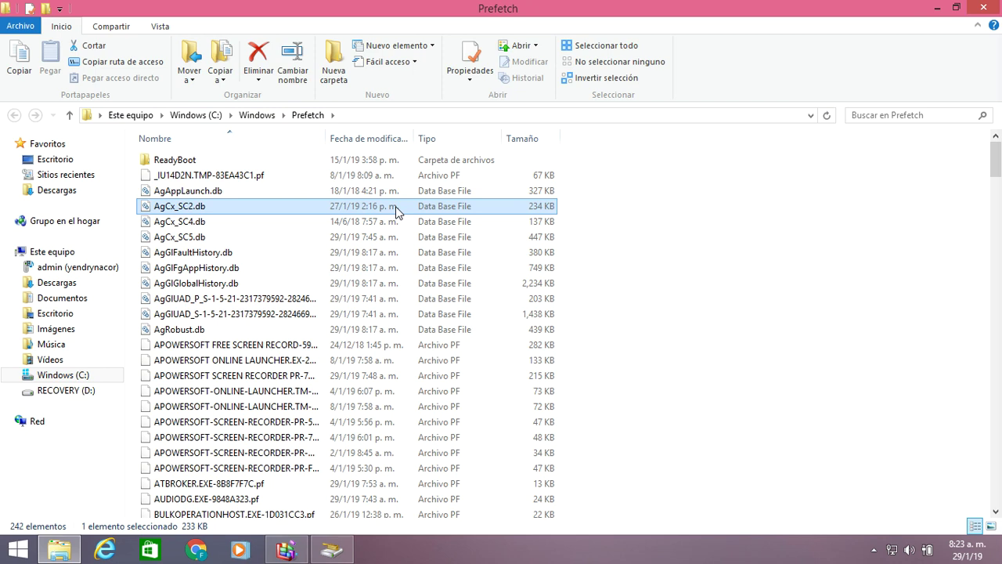
key(ctrl+a)
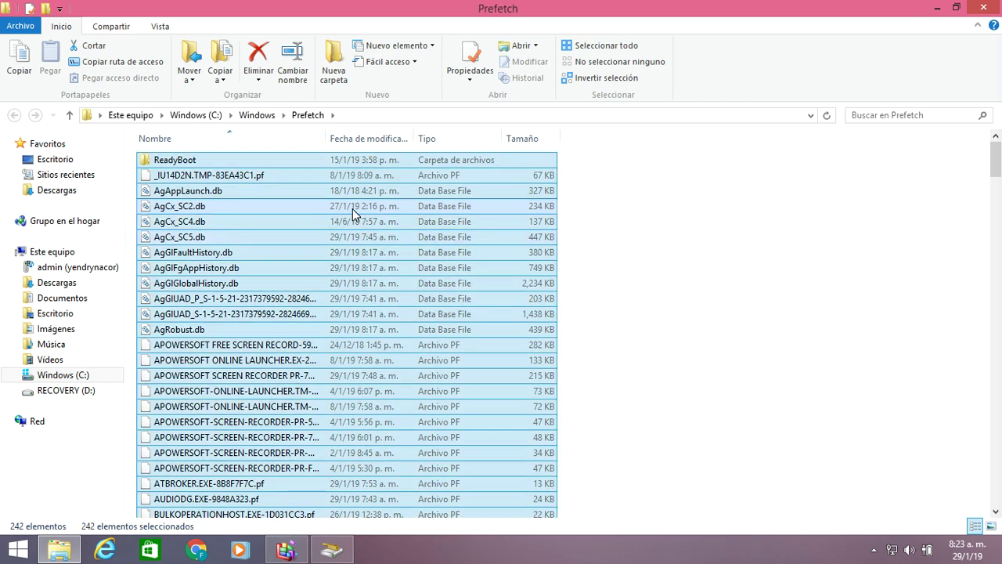
click(259, 70)
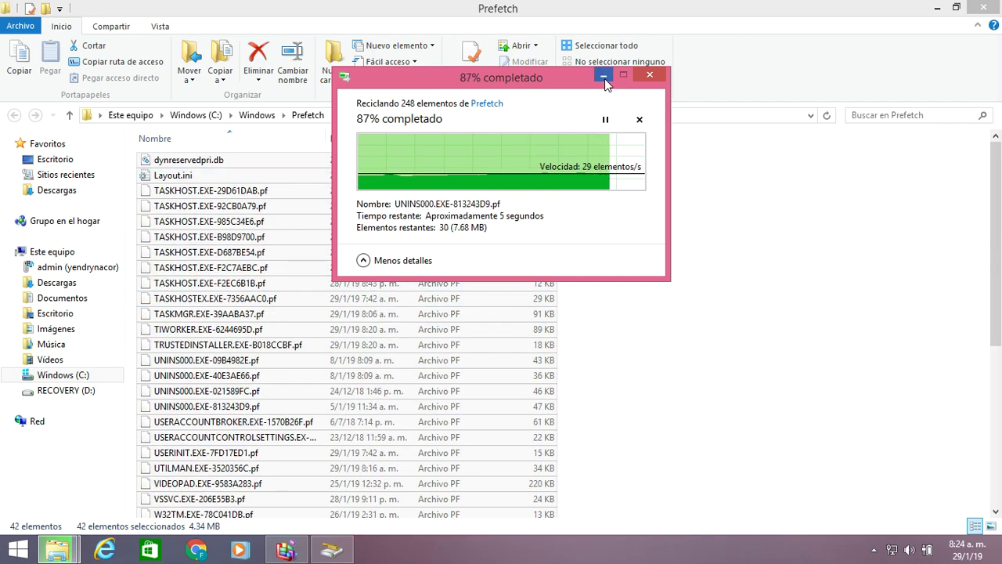
click(939, 7)
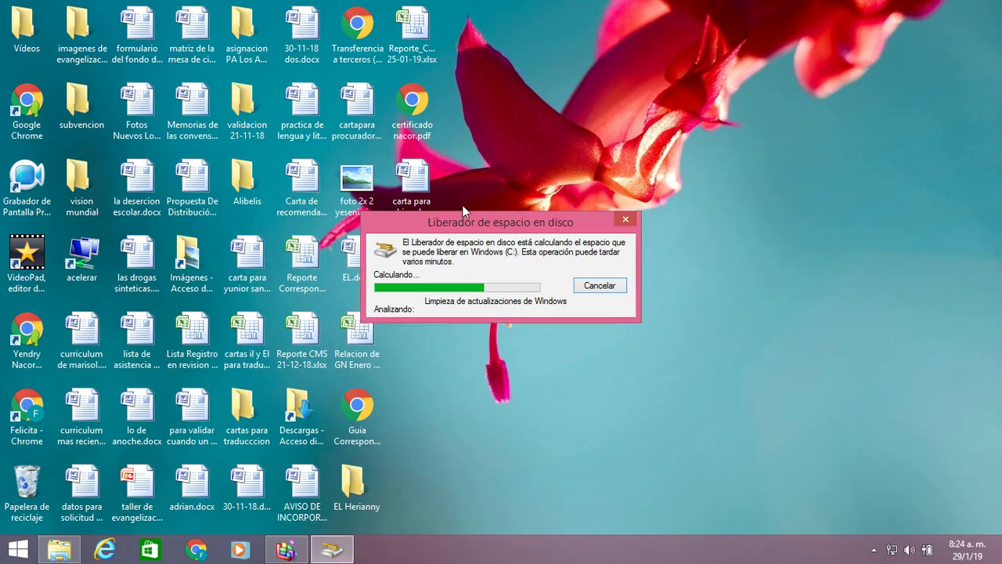
Switch to Google Chrome and open the browsing data deletion options from its history.
click(31, 123)
double_click(32, 123)
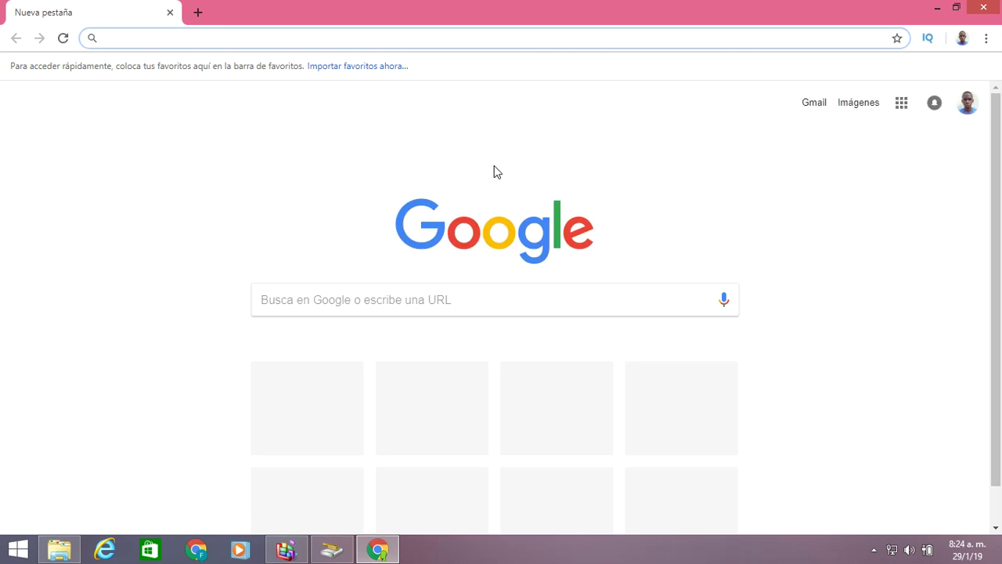
key(ctrl+h)
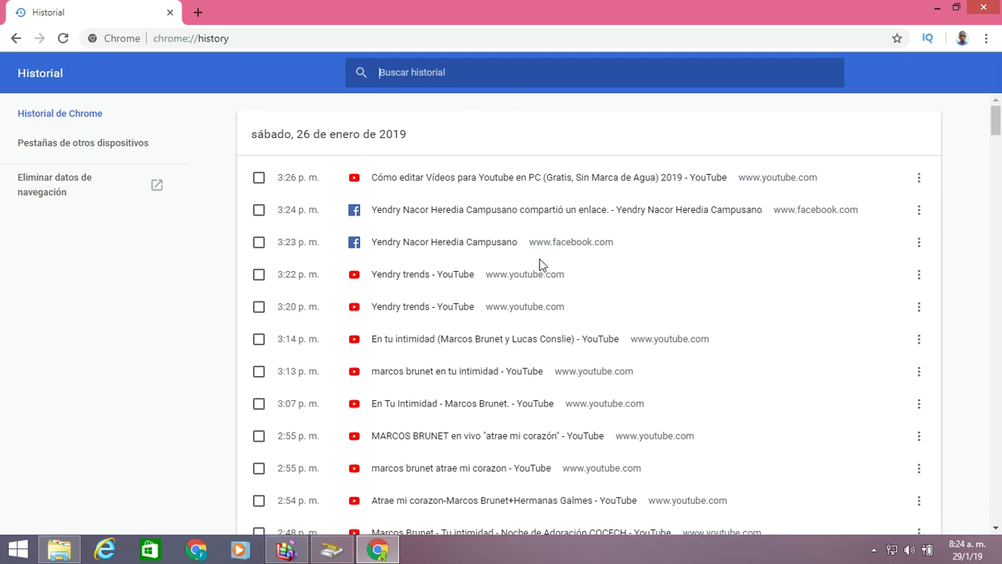
click(75, 188)
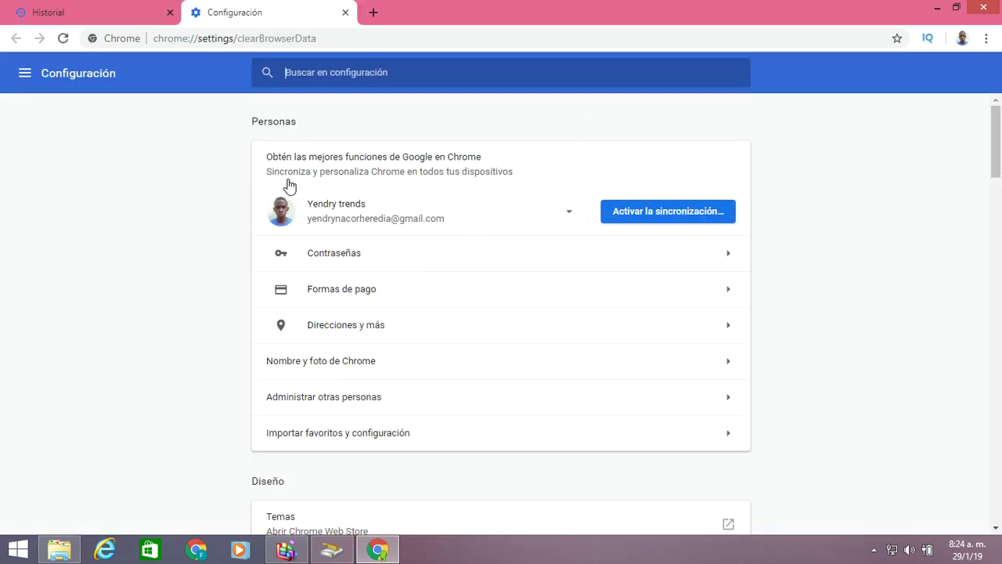
scroll(679, 390, down, 3)
scroll(597, 196, up, 3)
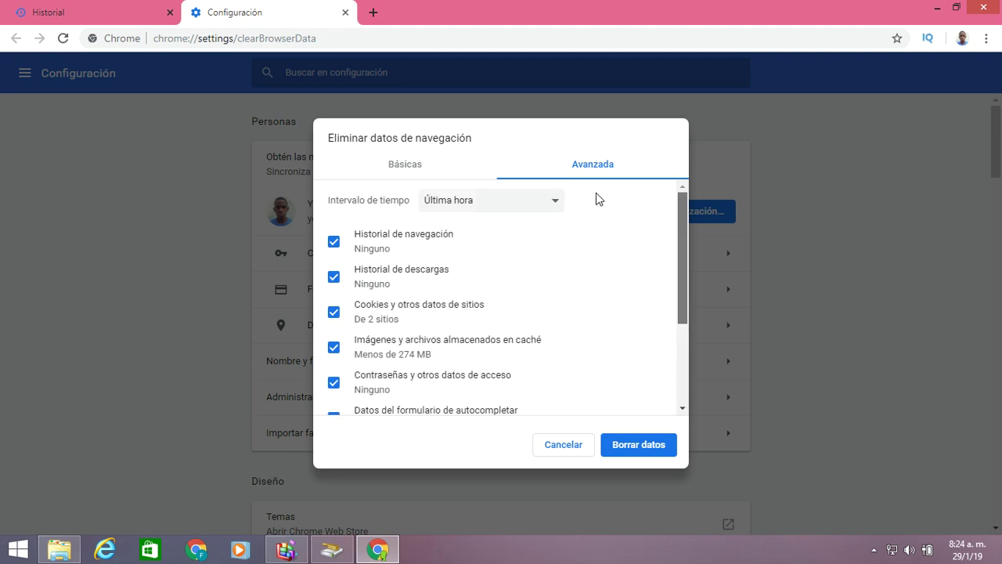
Set the advanced browsing data deletion interval to Todos, review the data types included, and close Chrome.
click(525, 200)
click(457, 270)
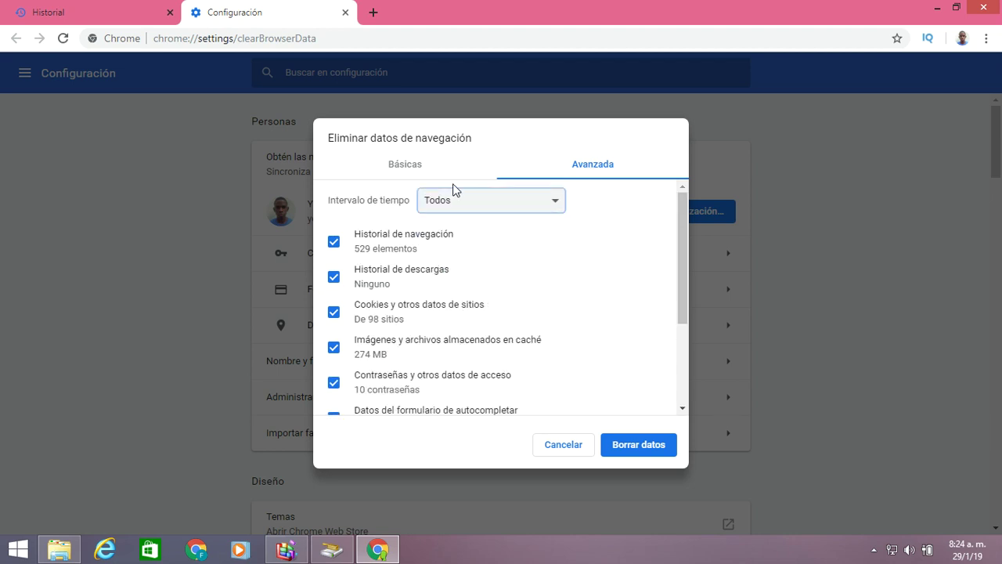
click(681, 409)
click(681, 409)
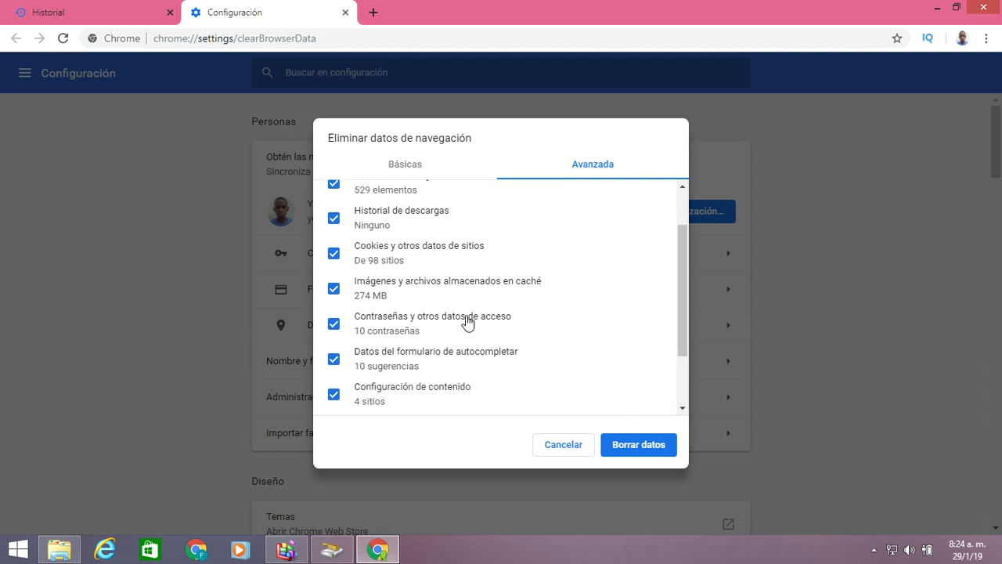
click(359, 329)
click(988, 7)
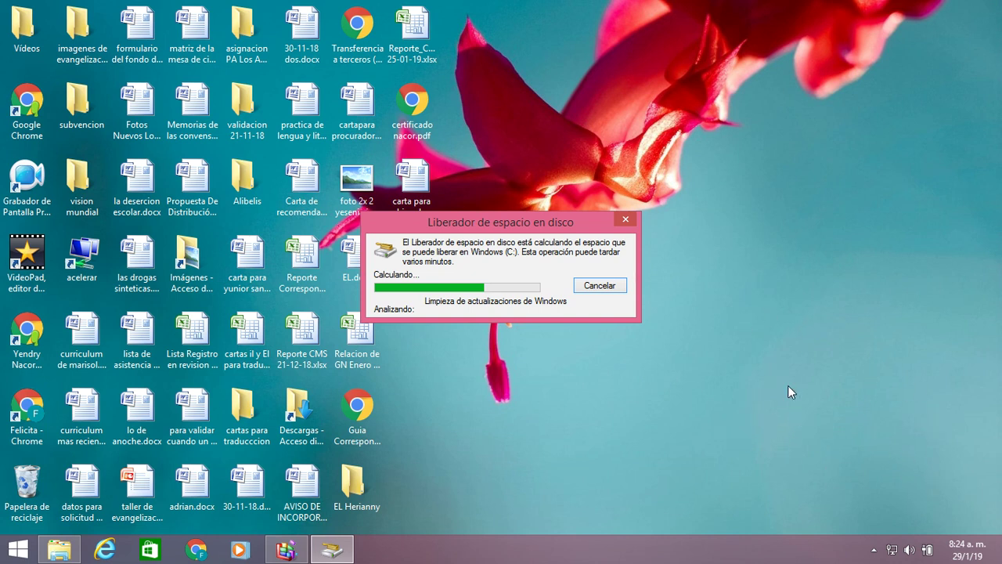
Try the Economizador and Alto rendimiento power plans, return to Equilibrado (recomendado), and close the power options.
right_click(929, 548)
click(896, 495)
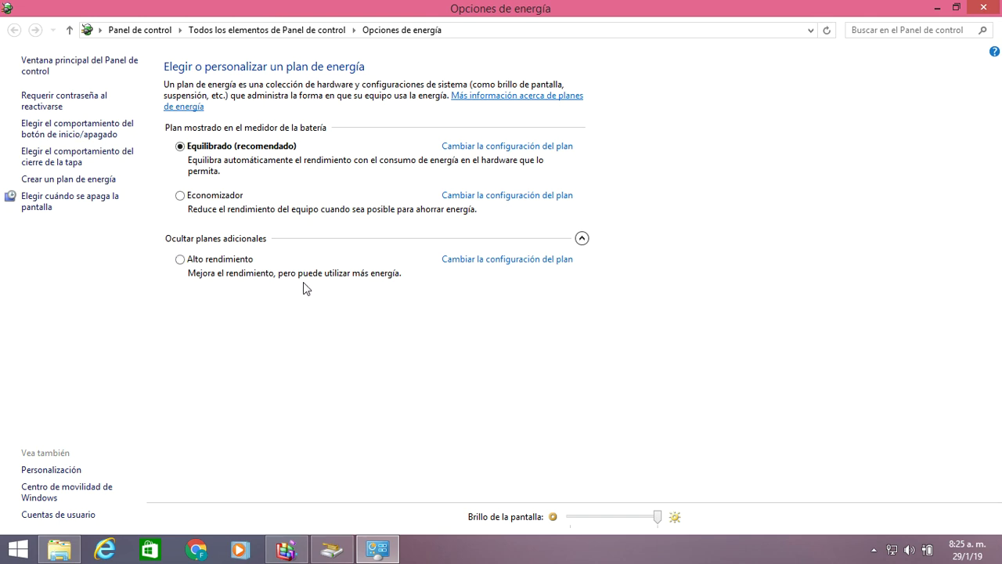
click(199, 199)
click(218, 261)
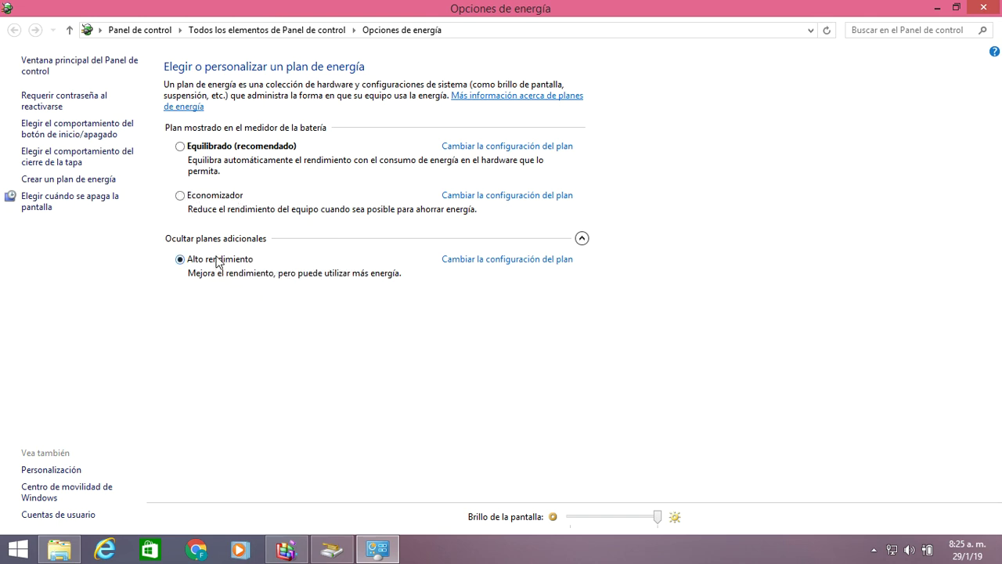
click(213, 150)
click(983, 7)
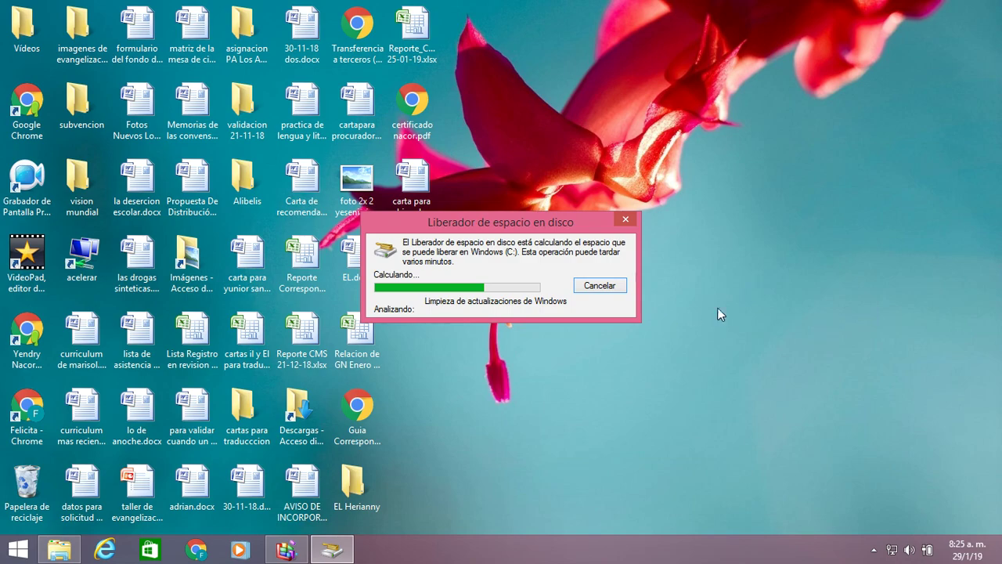
Search the system for msconfig.exe and open the System Configuration window.
key(super)
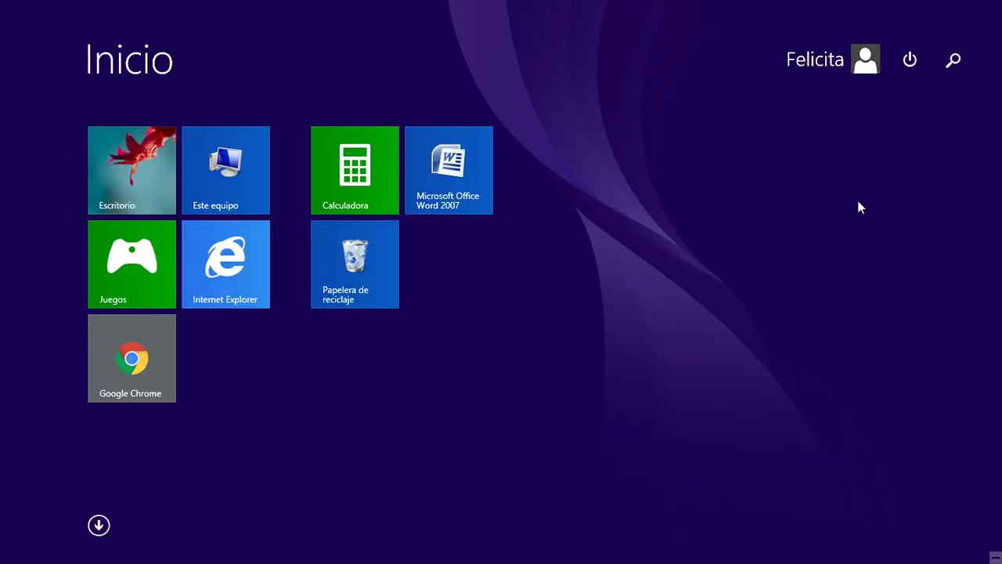
click(950, 59)
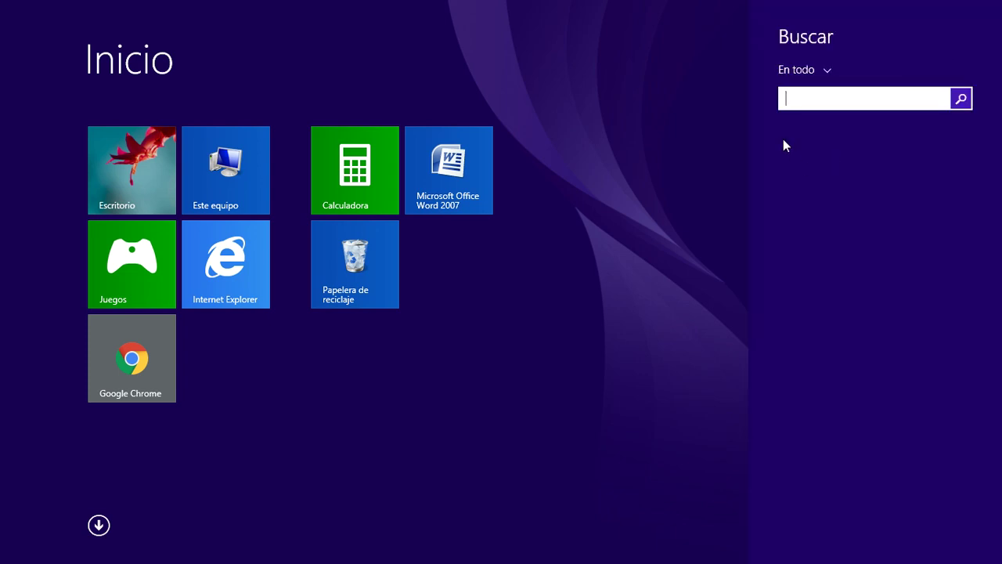
text(ms)
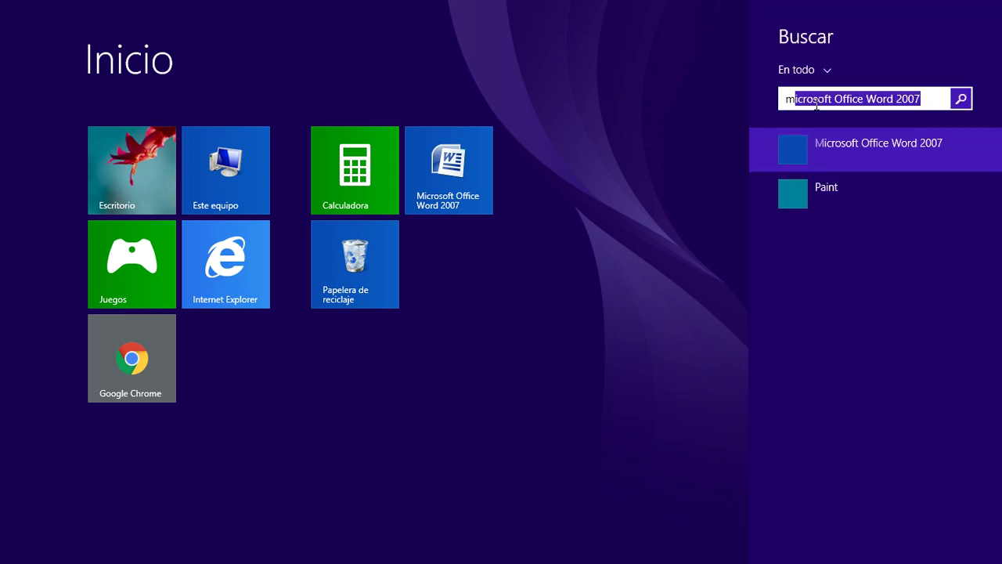
text(config.exe)
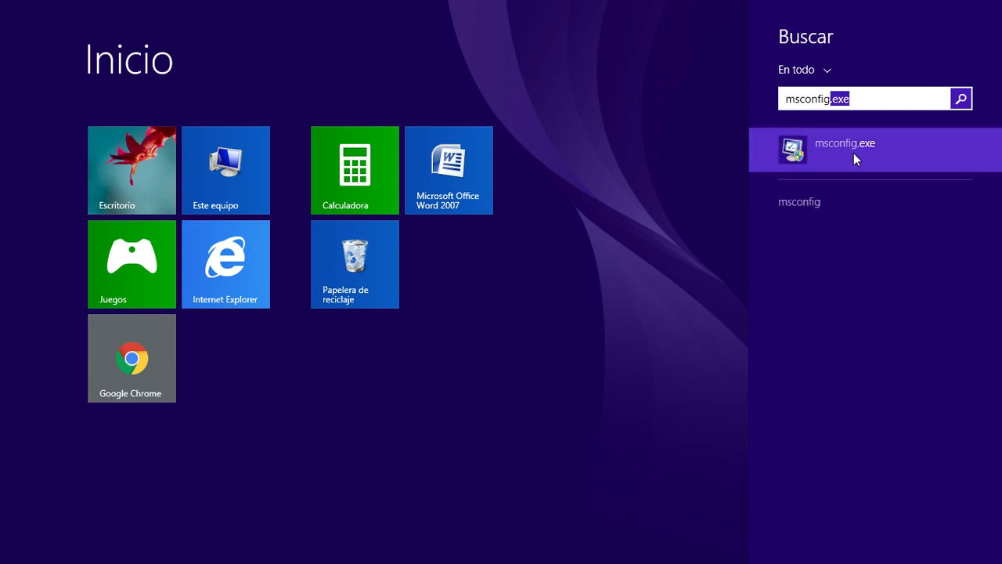
click(853, 153)
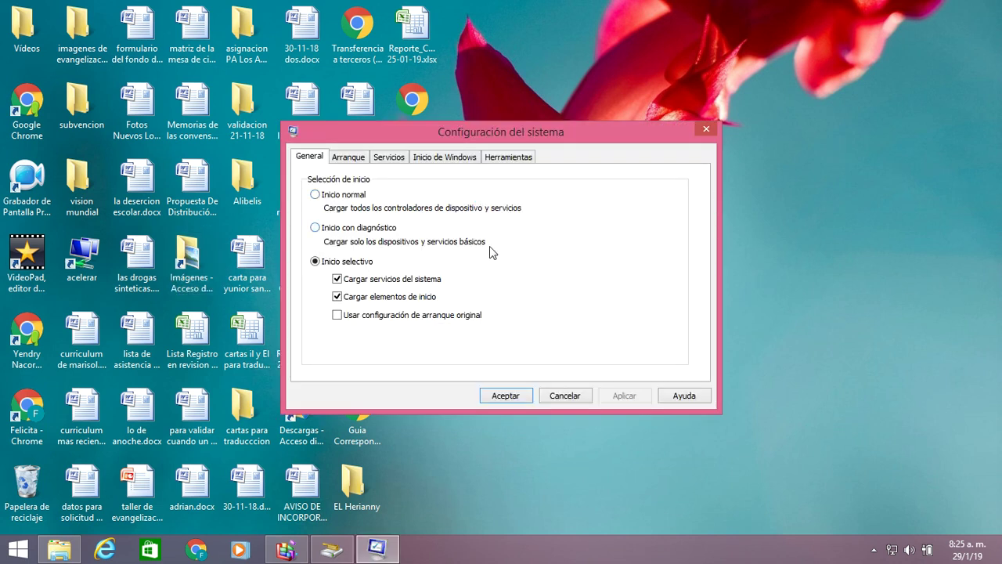
Set the boot timeout (Tiempo de espera) for Windows 8.1 to 25 seconds.
click(345, 159)
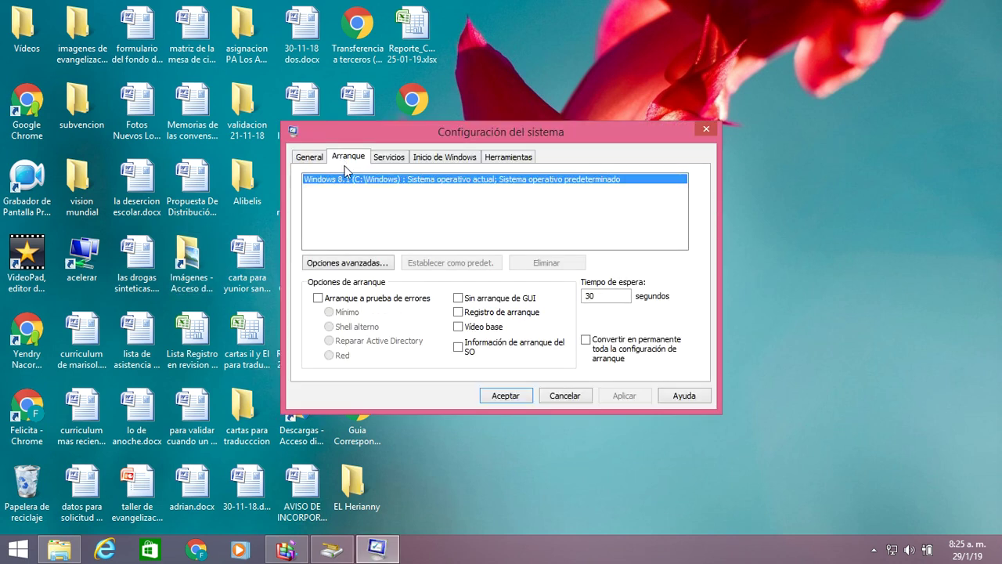
click(610, 295)
key(BackSpace)
text(25)
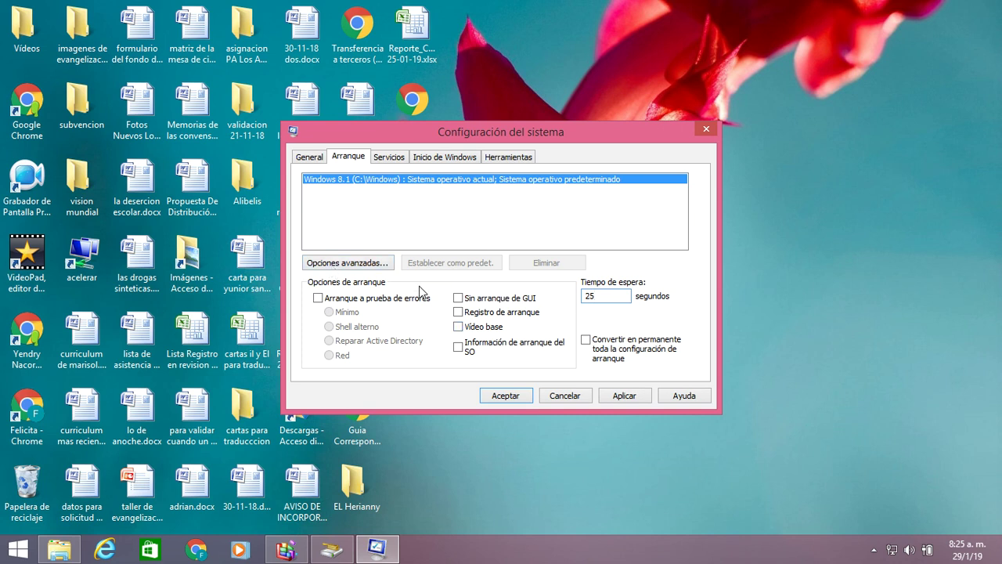
In the advanced boot options, set the number of processors to 4 and enable a maximum memory of 4096, and accept.
click(357, 268)
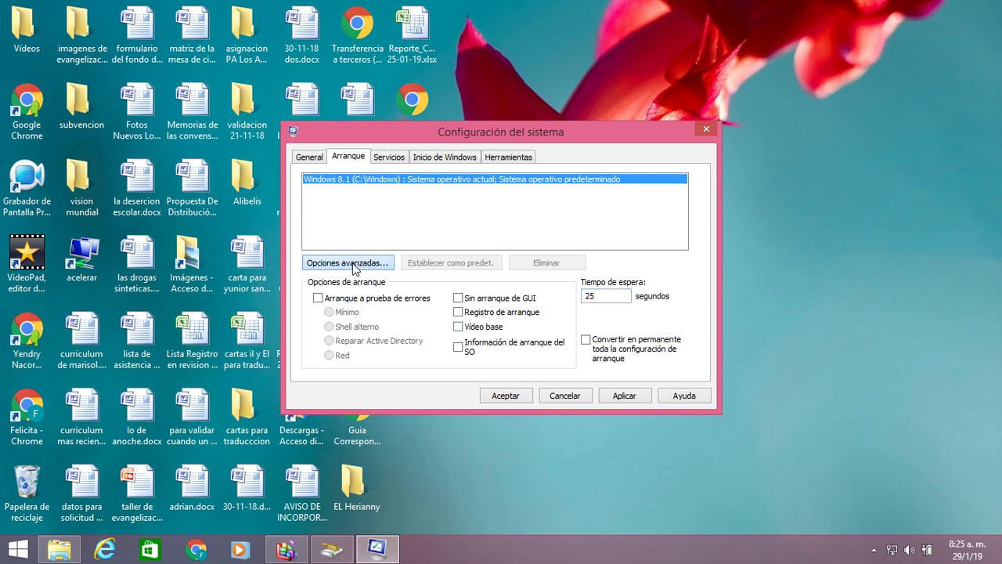
click(377, 161)
click(392, 178)
click(392, 221)
click(517, 162)
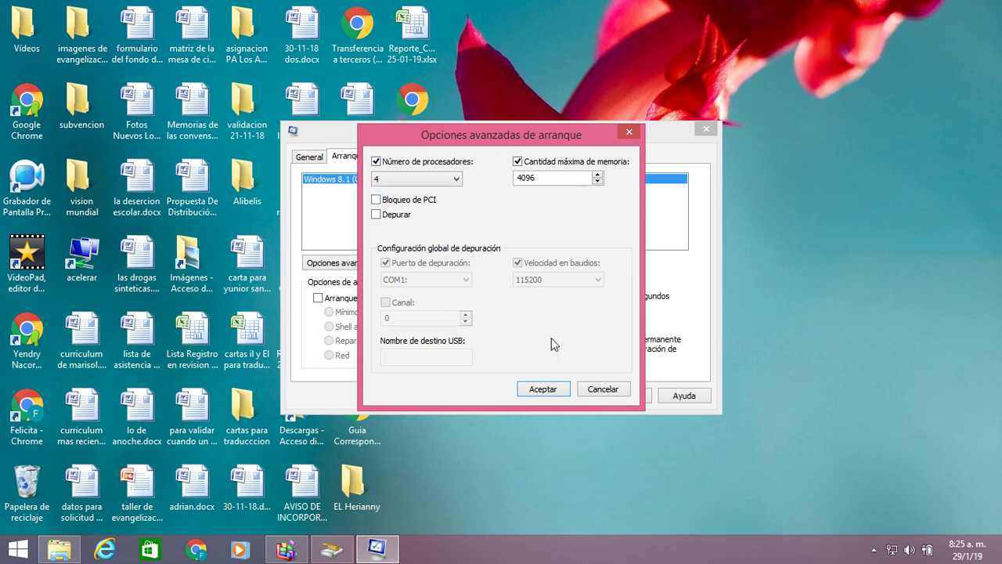
click(546, 389)
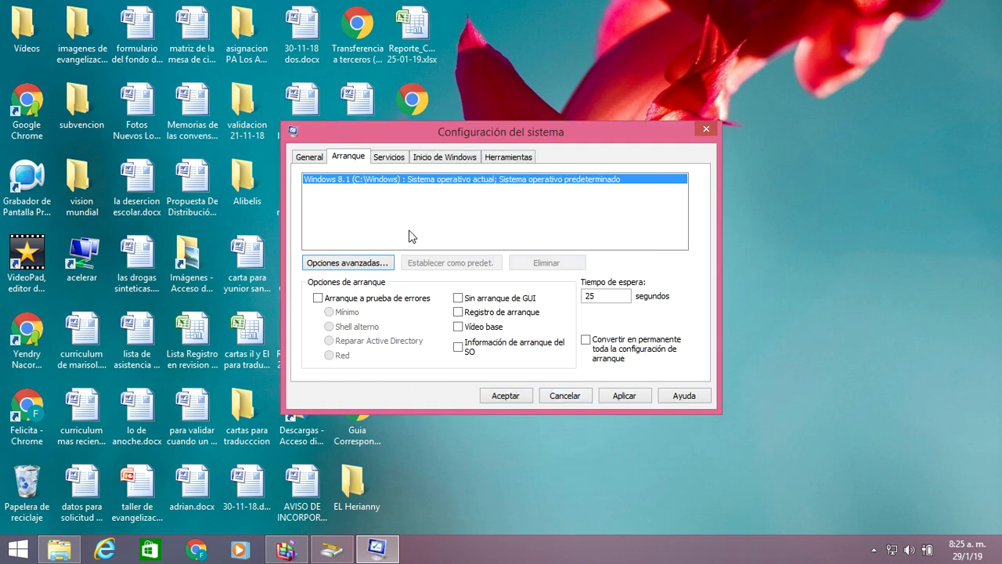
Review the Windows startup programs in Task Manager, including GrooveMonitor Utility and MSASCuiL, and close it.
click(437, 159)
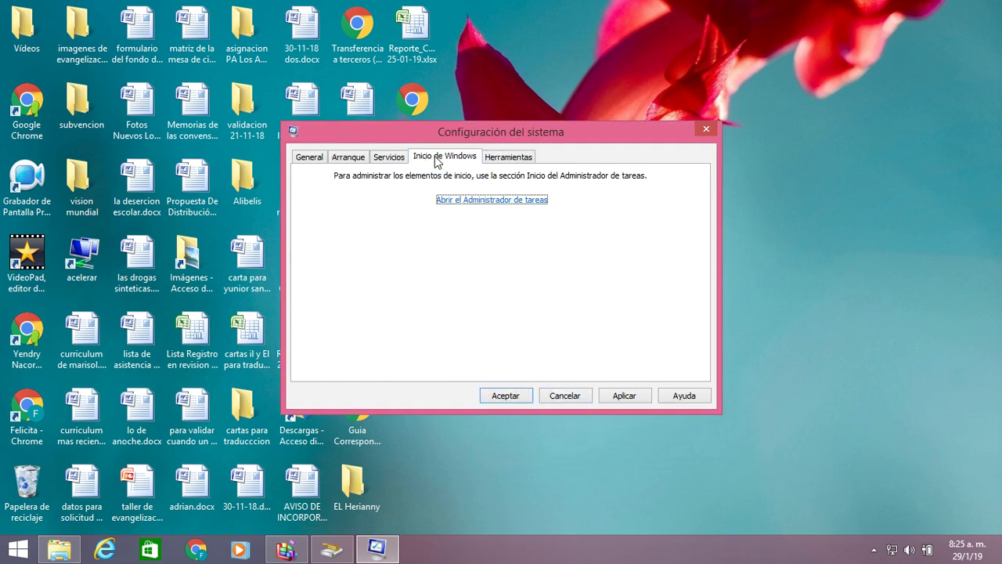
click(471, 201)
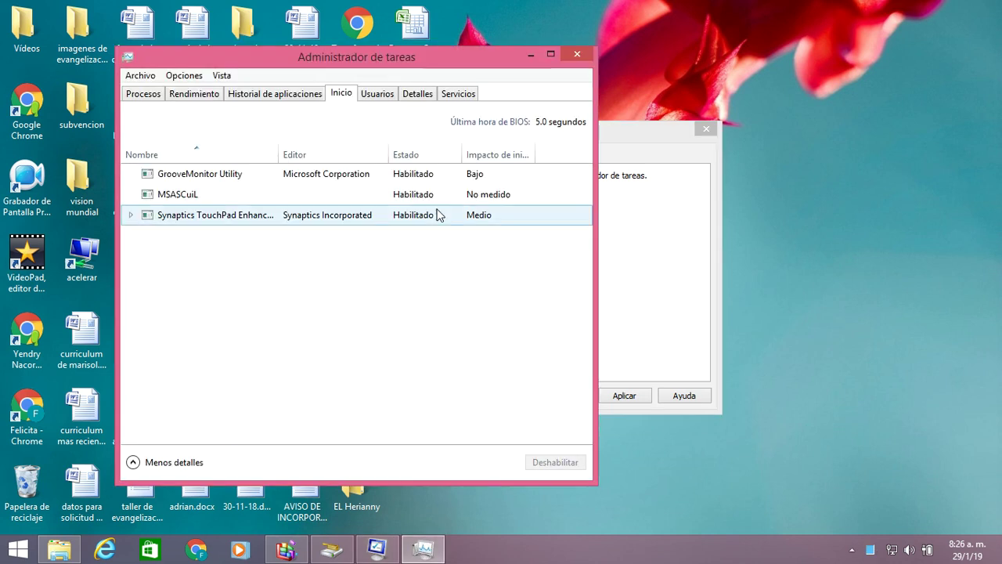
click(349, 179)
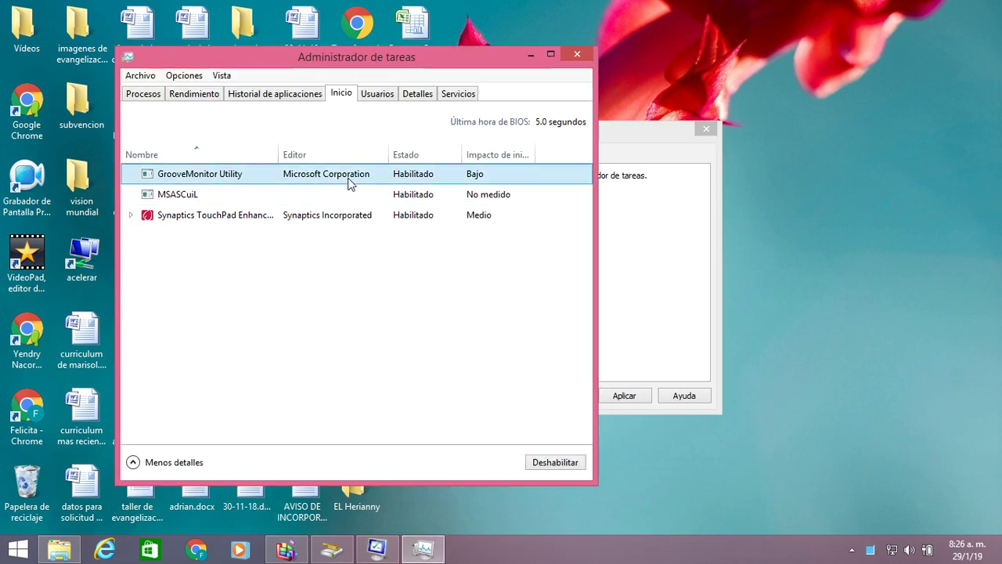
click(400, 200)
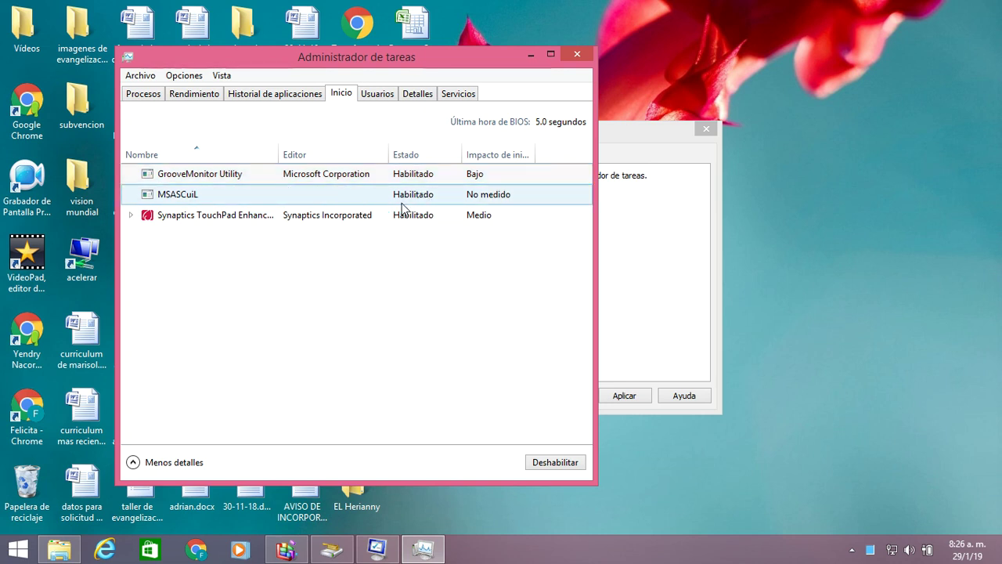
click(336, 179)
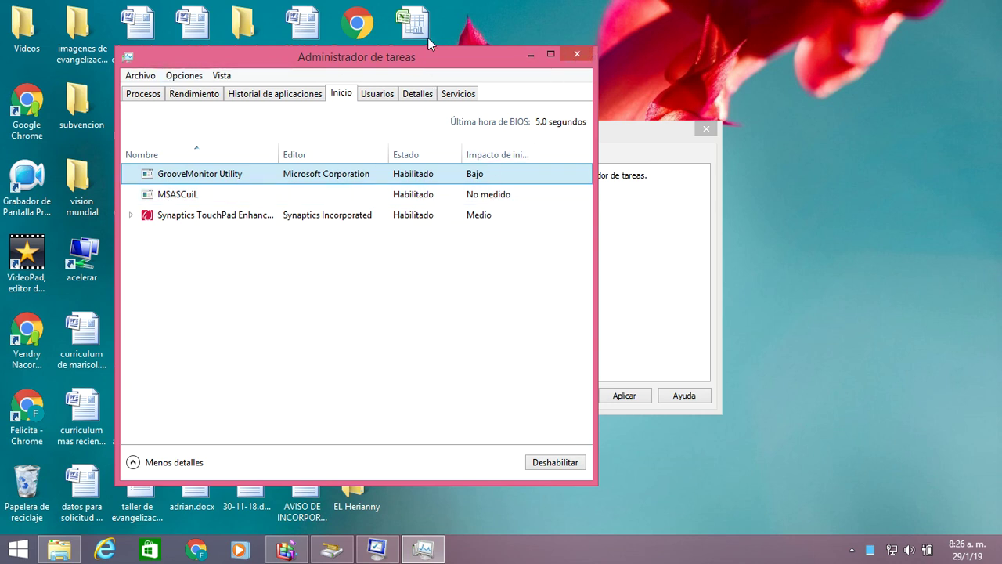
click(580, 56)
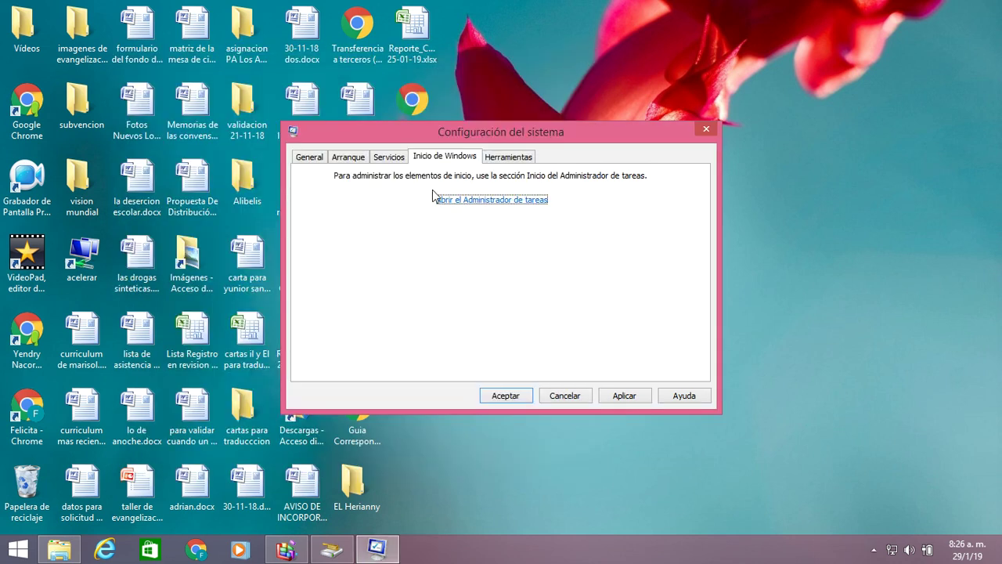
Launch Visor de eventos from the System Configuration tools and clear the Aplicación log under Registros de Windows without saving it.
click(508, 157)
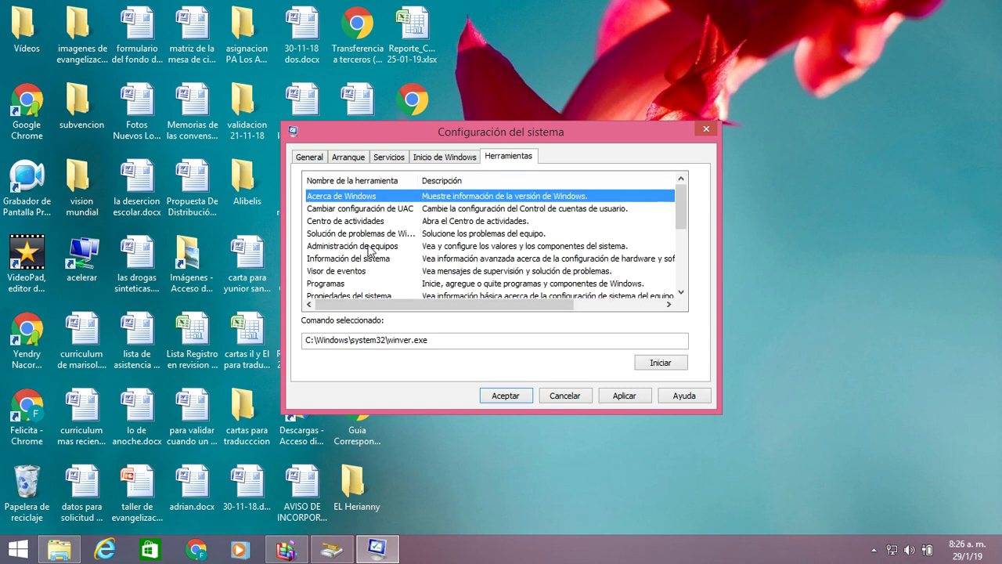
click(369, 271)
click(660, 362)
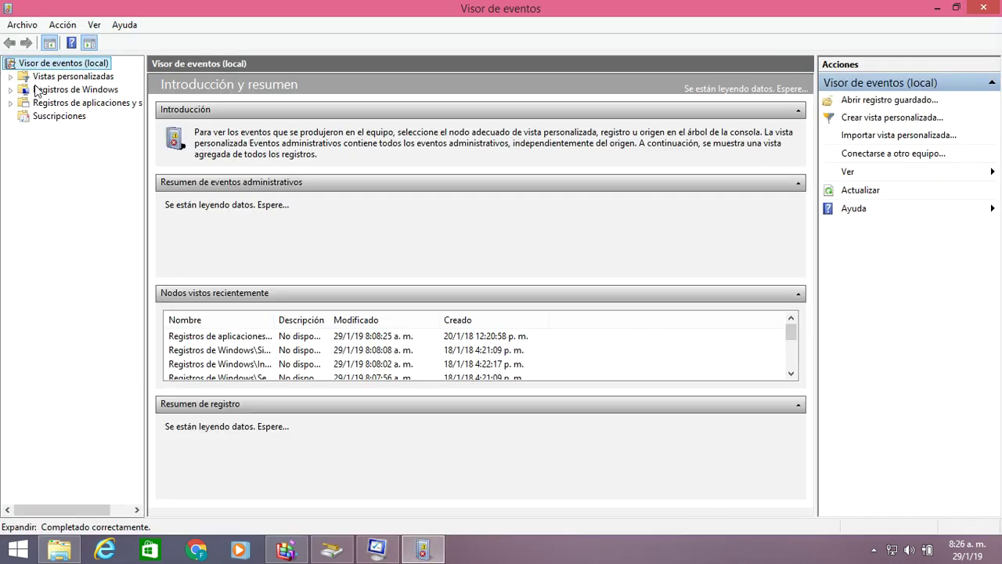
double_click(36, 90)
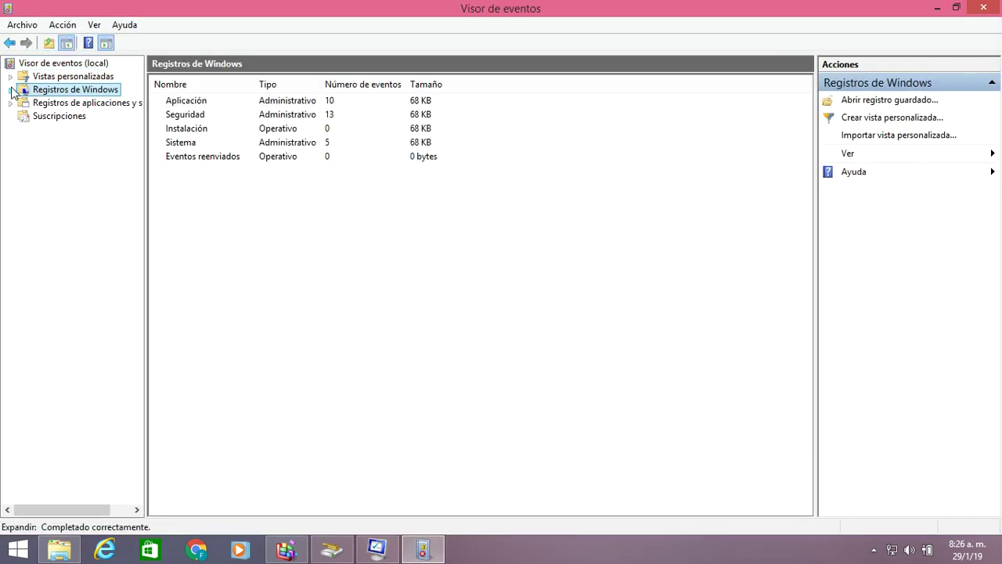
click(53, 105)
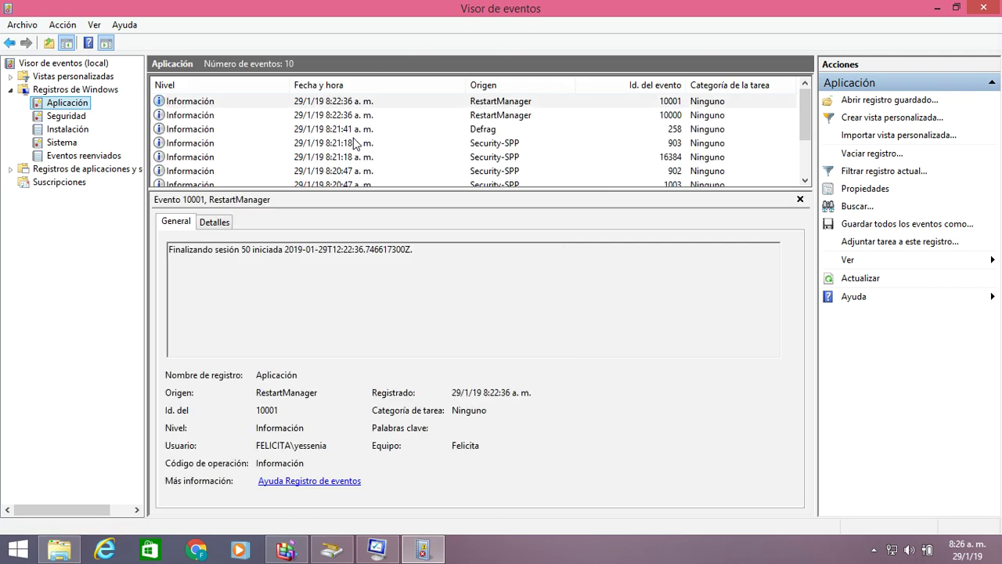
right_click(65, 105)
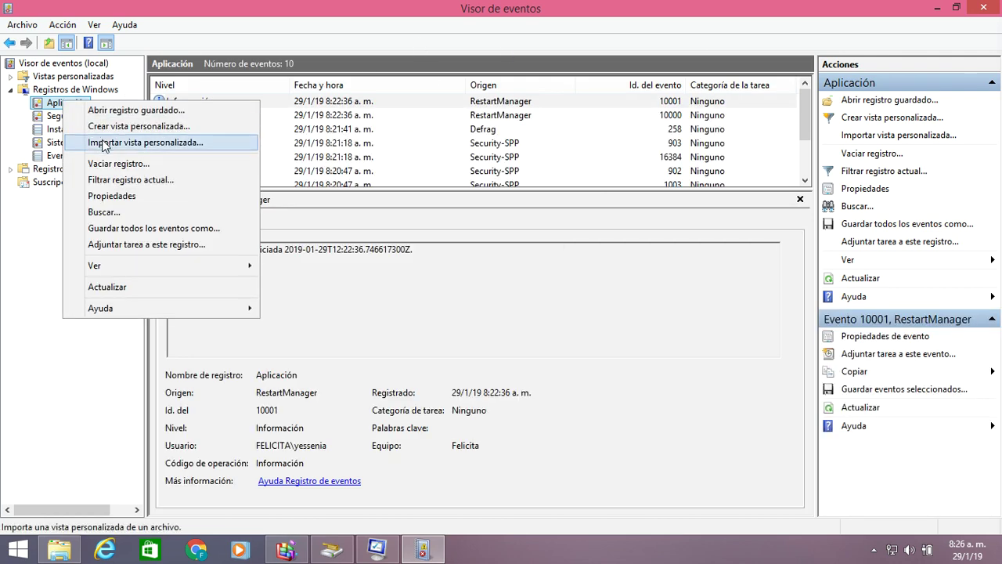
click(111, 164)
click(261, 119)
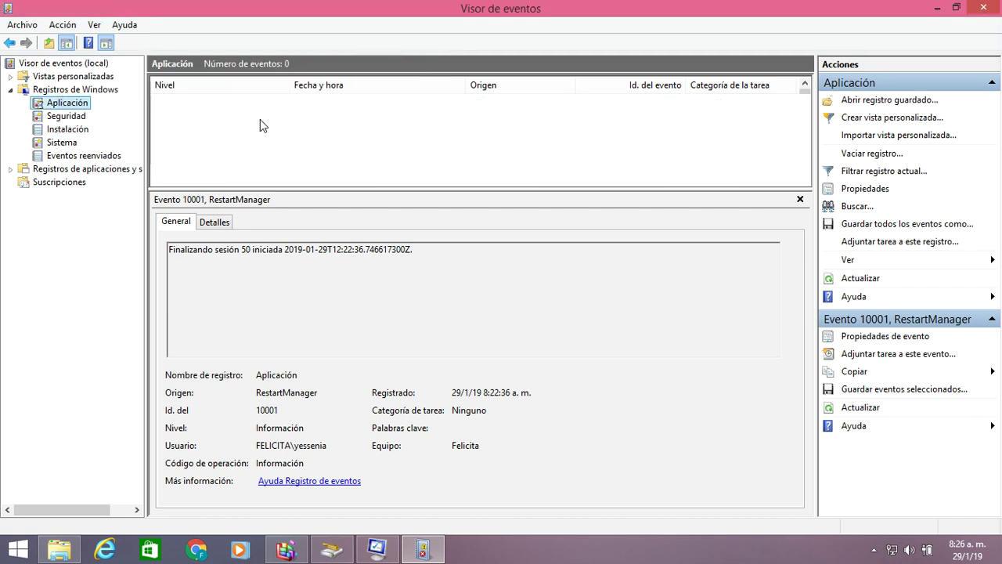
Clear the Seguridad and Instalación logs under Registros de Windows without saving their contents.
click(55, 118)
right_click(55, 121)
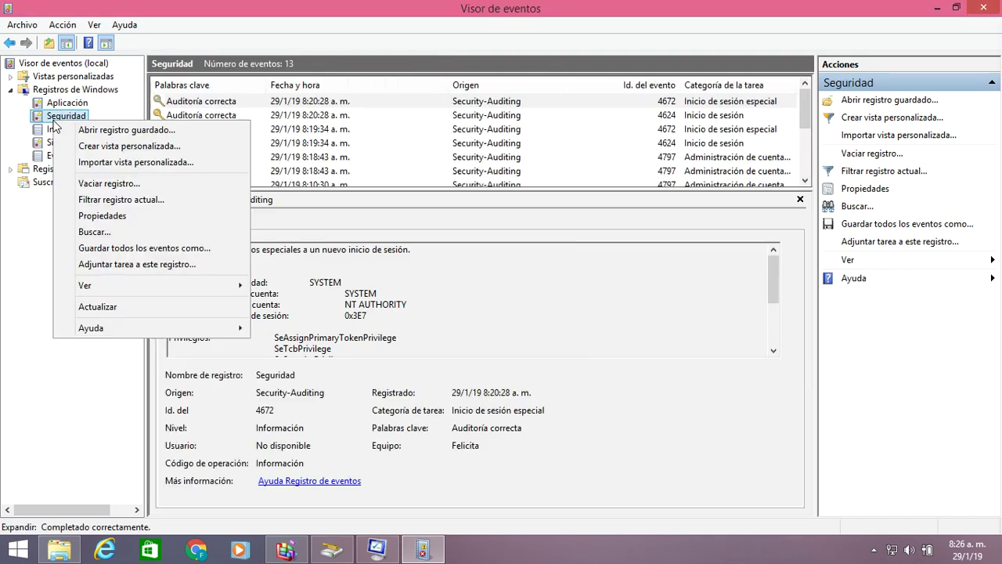
click(116, 187)
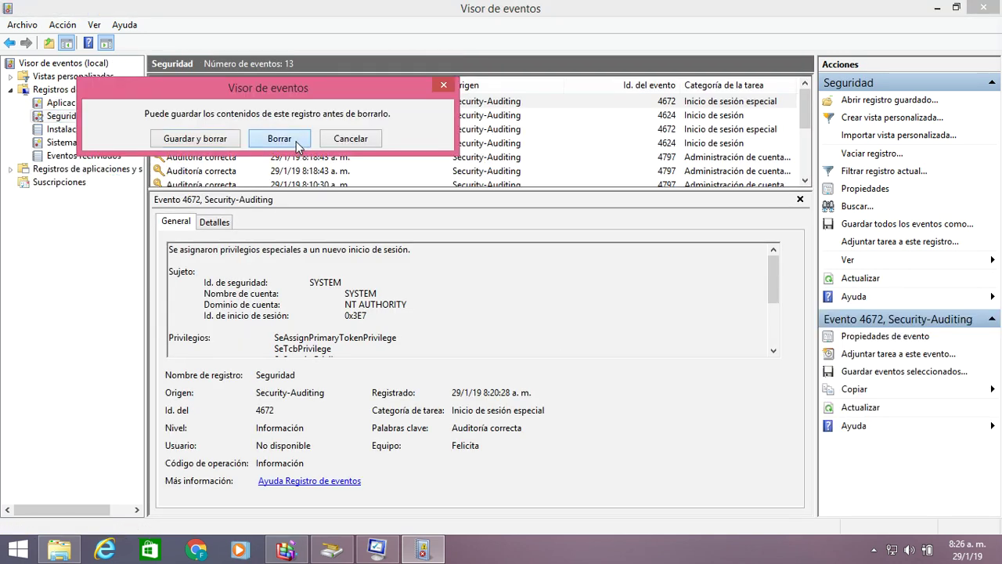
click(280, 138)
click(80, 131)
right_click(80, 132)
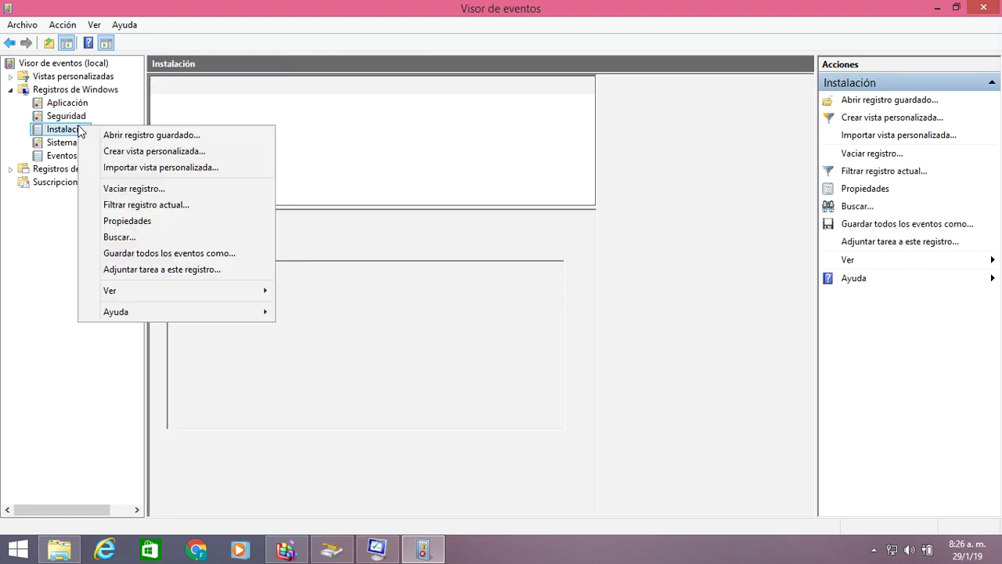
click(134, 188)
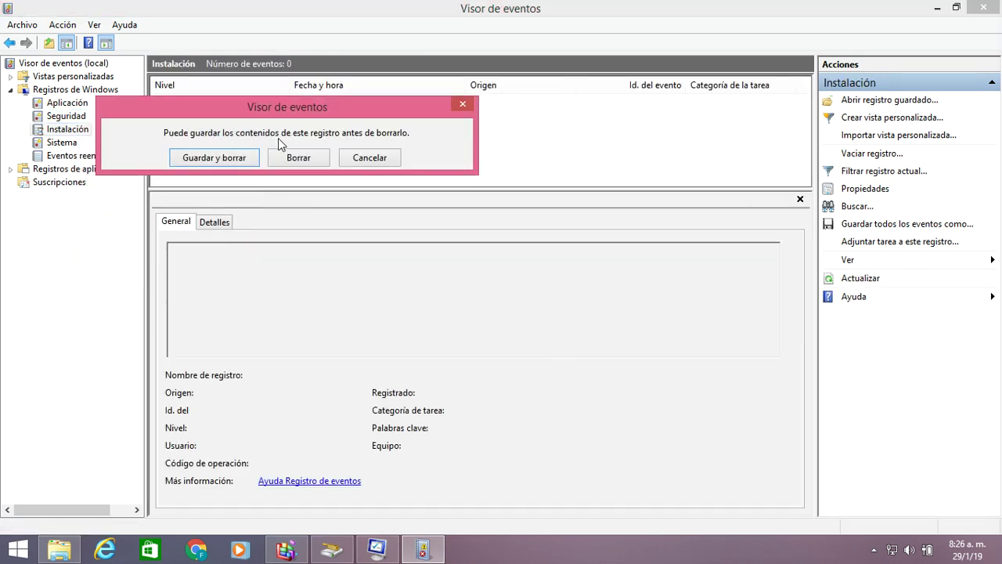
click(302, 158)
Clear the Sistema log under Registros de Windows without saving its contents.
click(68, 142)
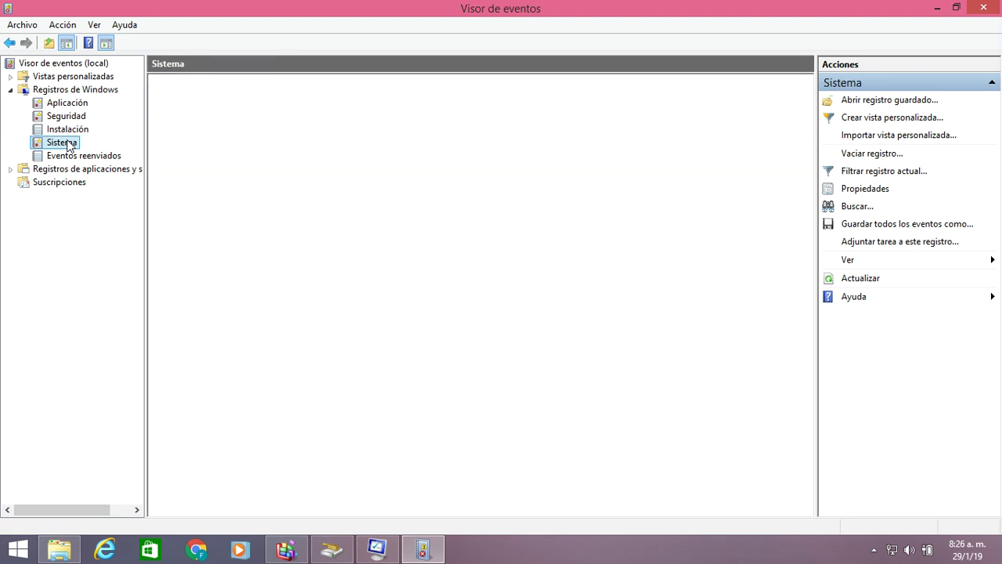
right_click(67, 142)
click(122, 202)
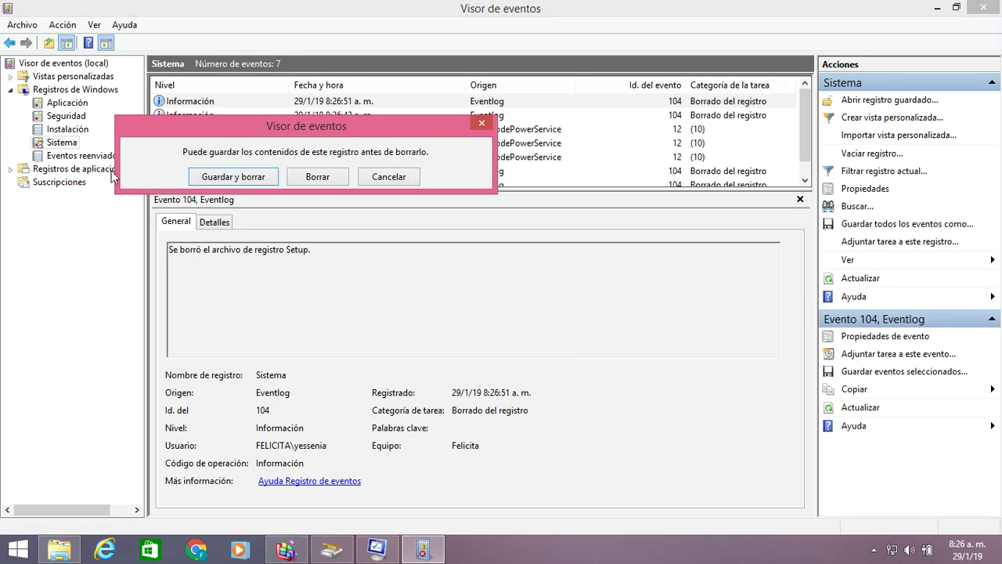
click(301, 178)
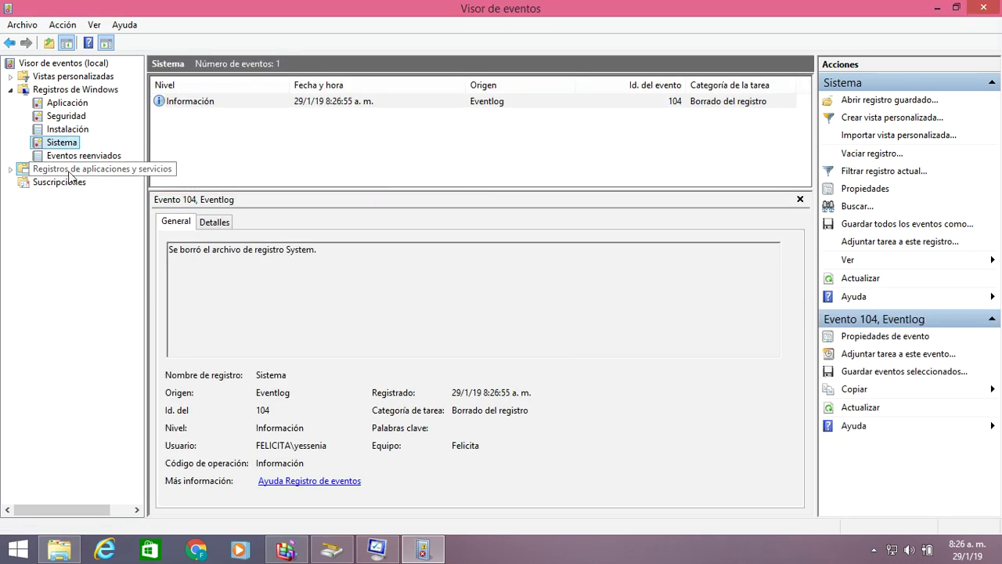
Examine the Microsoft Office Sessions log under Registros de aplicaciones y servicios and close Visor de eventos.
click(76, 169)
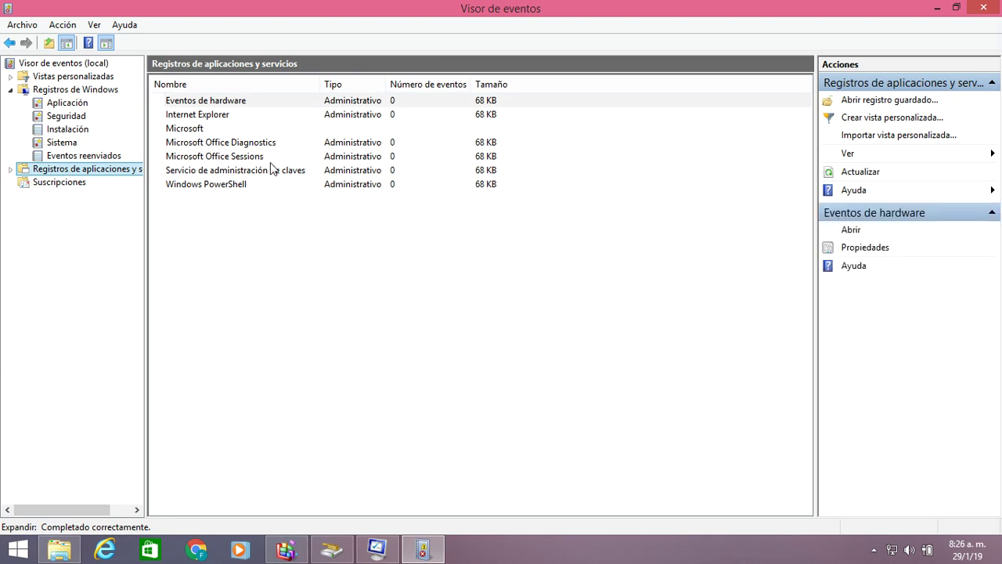
click(267, 159)
double_click(267, 159)
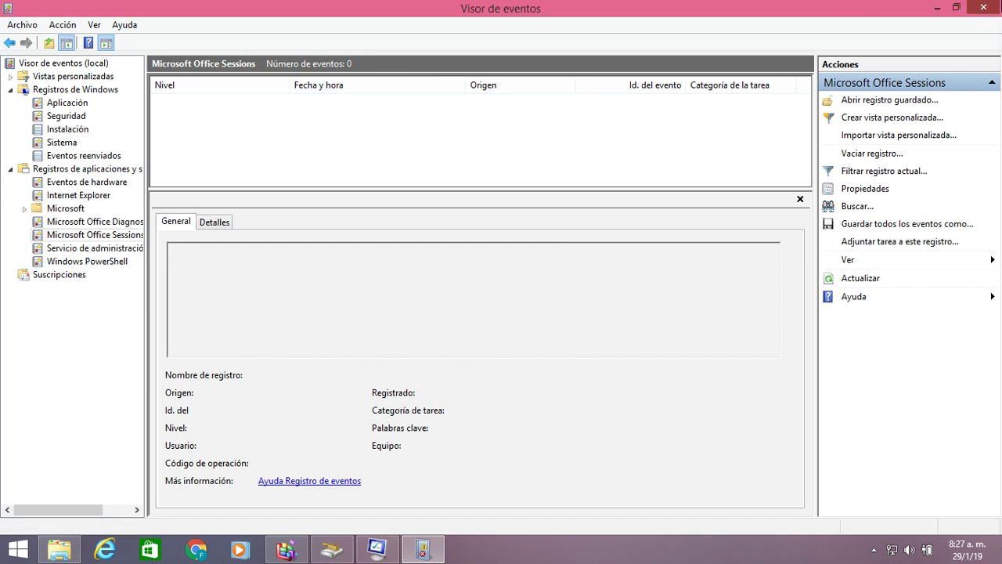
click(983, 7)
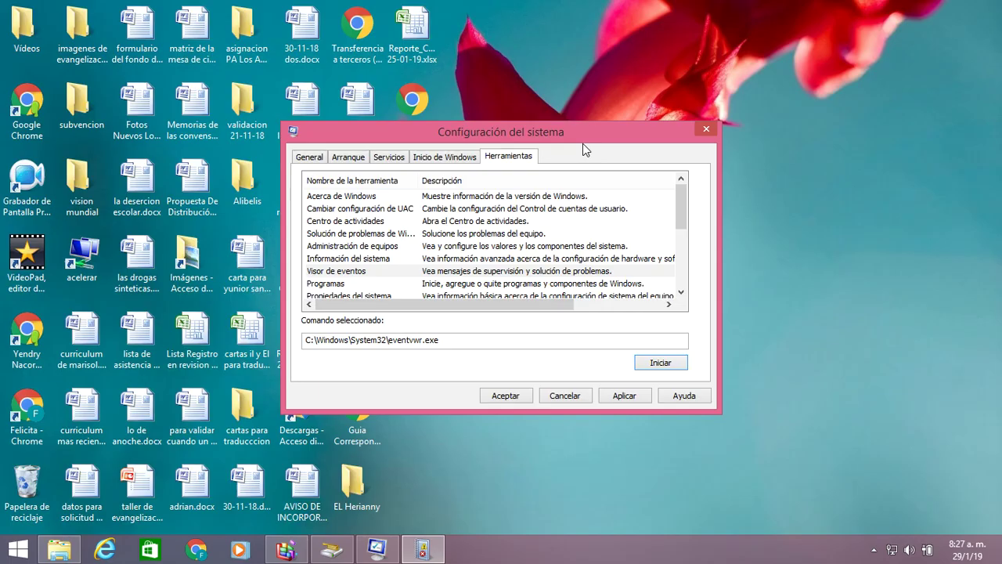
Apply the System Configuration changes and close the window without restarting the computer.
click(623, 397)
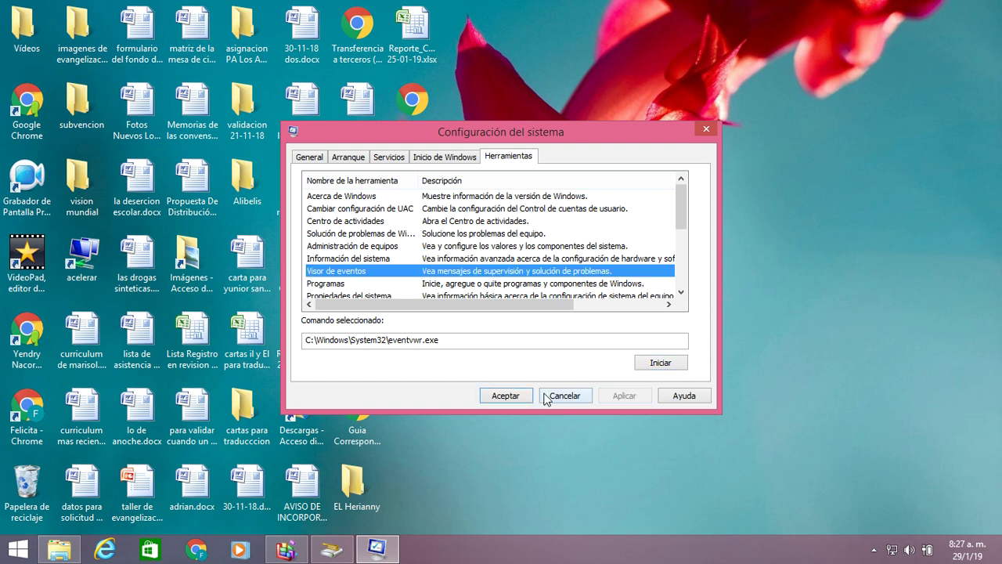
click(518, 396)
click(596, 296)
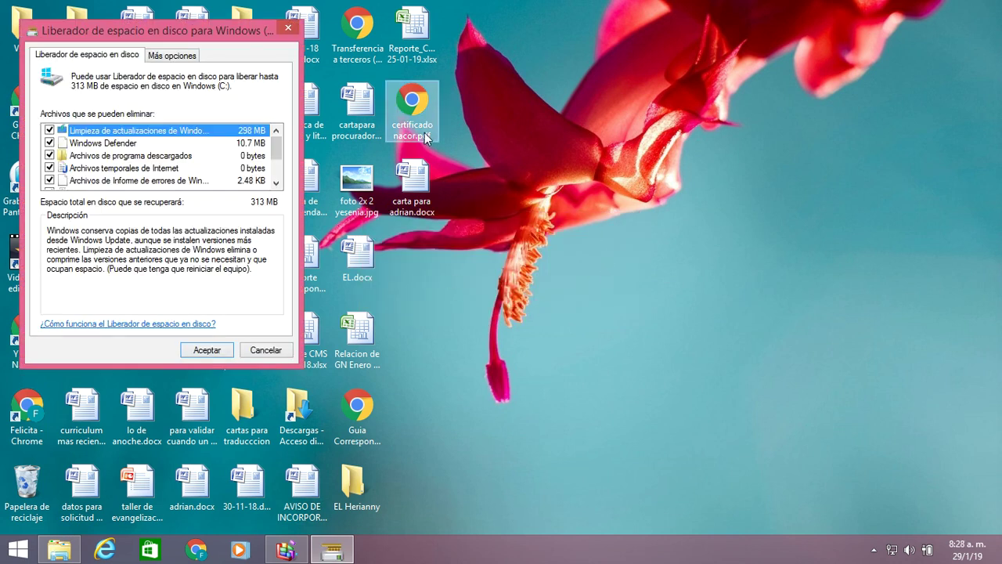
Review the selected Disk Cleanup categories for drive C:, permanently delete those files, and close the Optimizar unidades window.
click(276, 183)
click(276, 183)
click(275, 183)
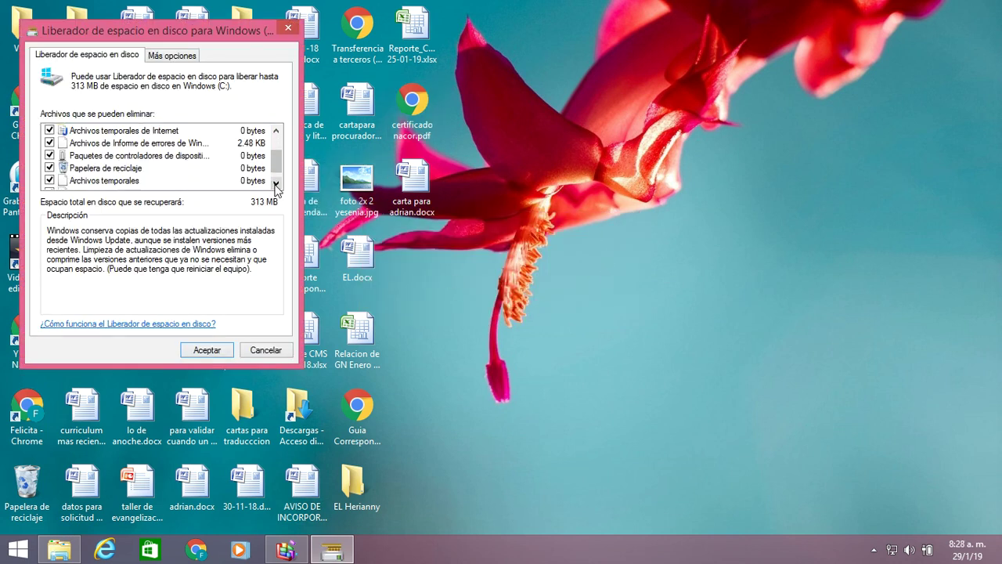
click(195, 351)
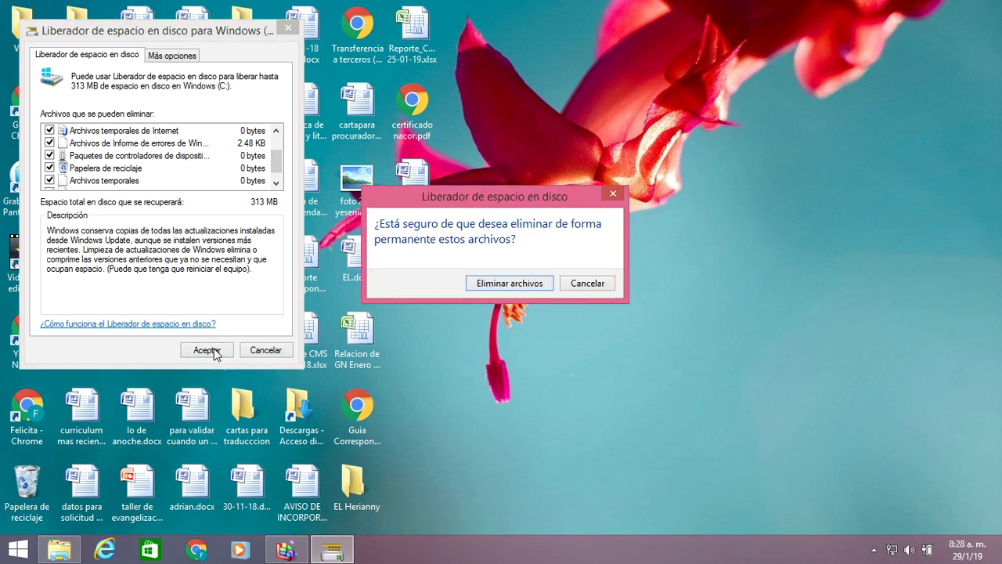
click(519, 289)
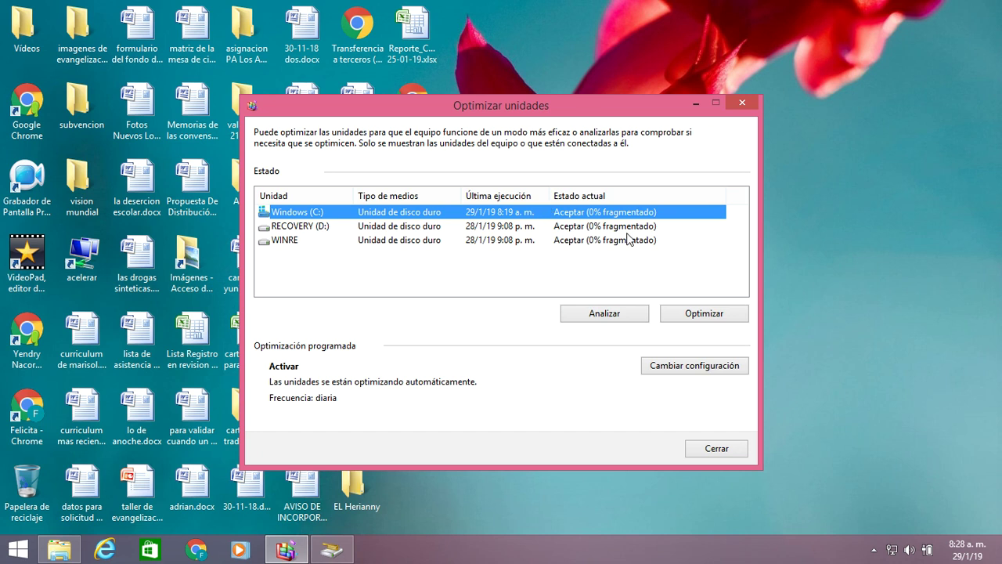
click(724, 446)
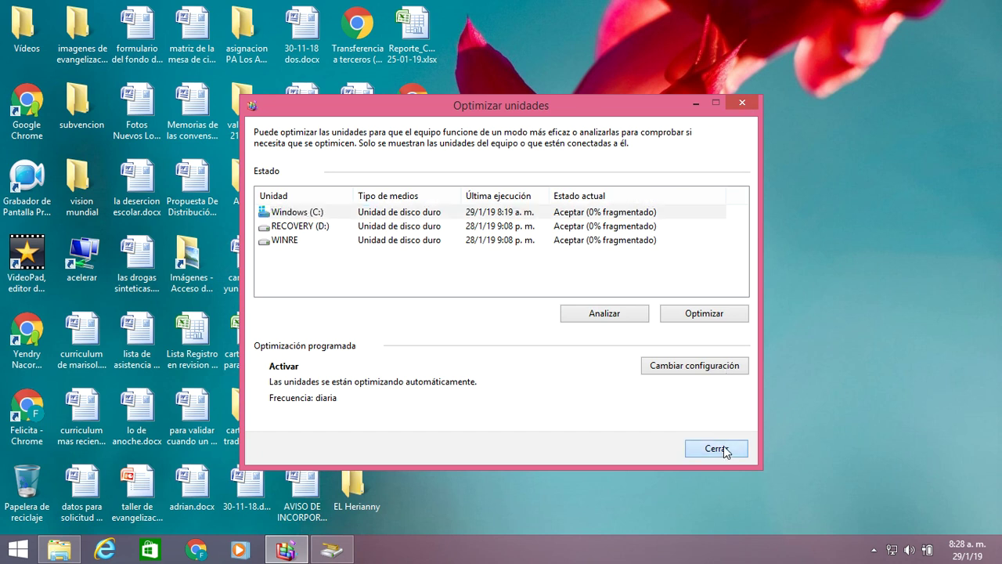